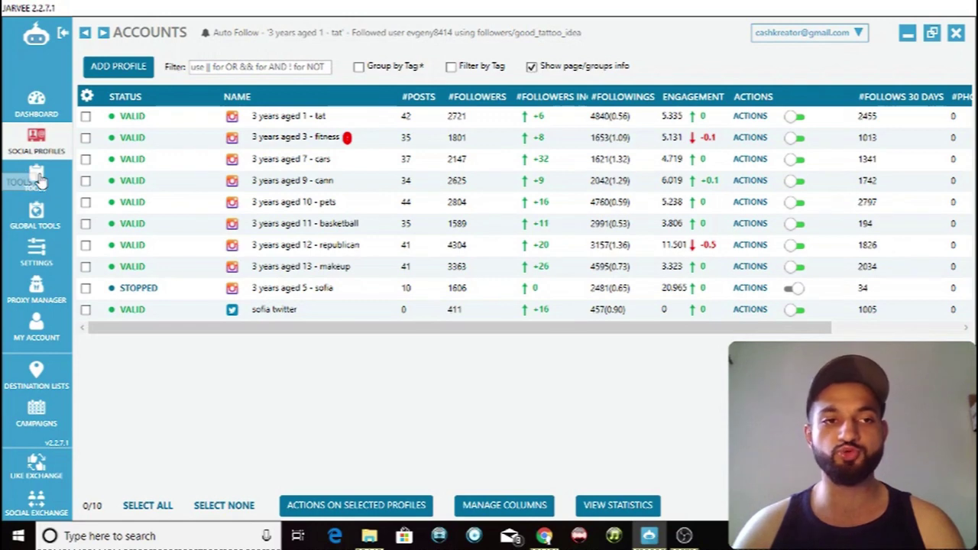
- Open the Follow tool settings for the "3 years aged 10 - pets" account
{"action": "left_click", "coordinate": [34, 176]}
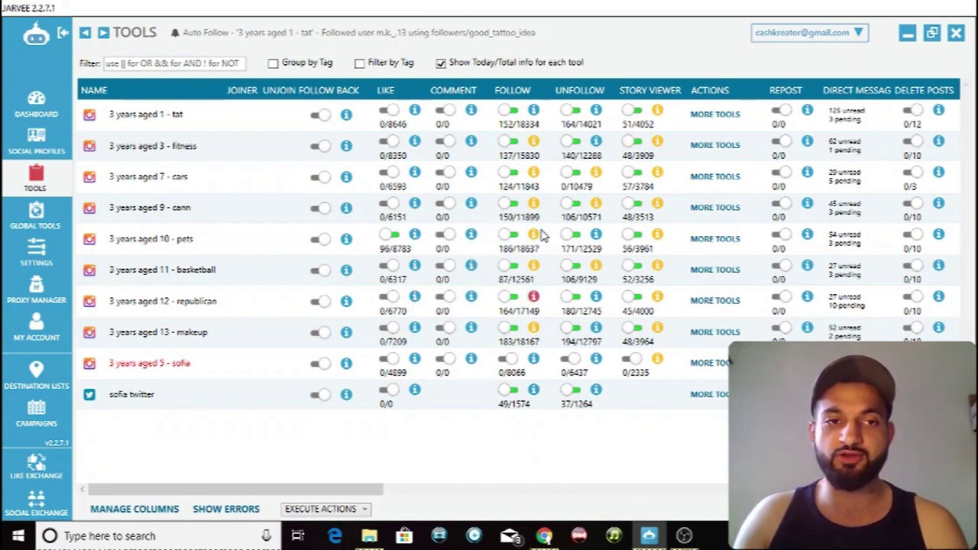
{"action": "mouse_move", "coordinate": [535, 239]}
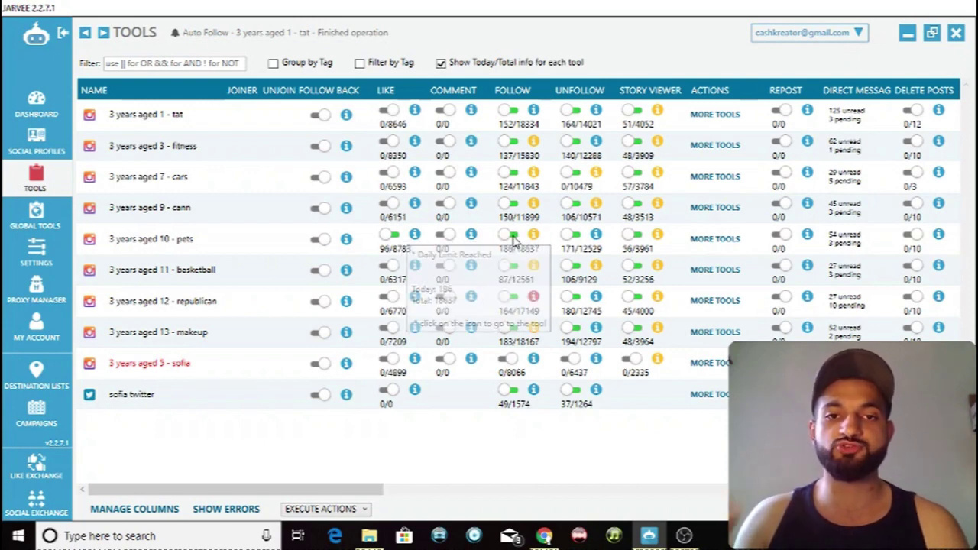
{"action": "left_click", "coordinate": [515, 240]}
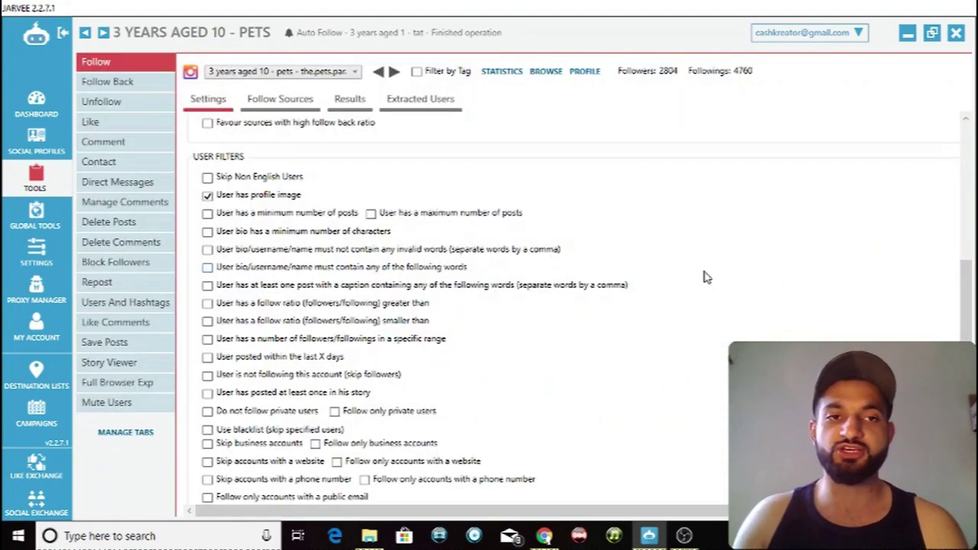
- Try out the user filter that limits follows to users who posted within the last 90 days
{"action": "left_click_drag", "start_coordinate": [969, 292], "coordinate": [973, 346]}
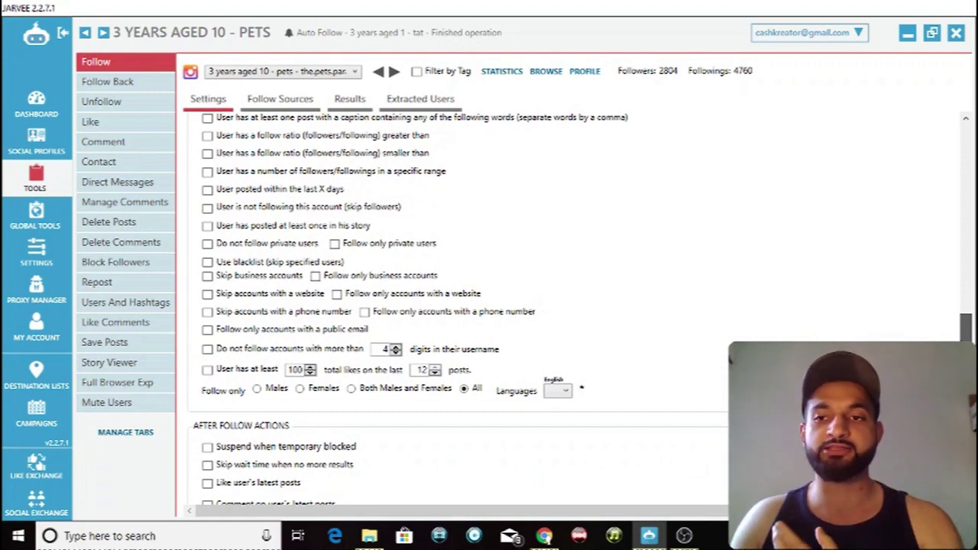
{"action": "left_click_drag", "start_coordinate": [973, 345], "coordinate": [972, 306]}
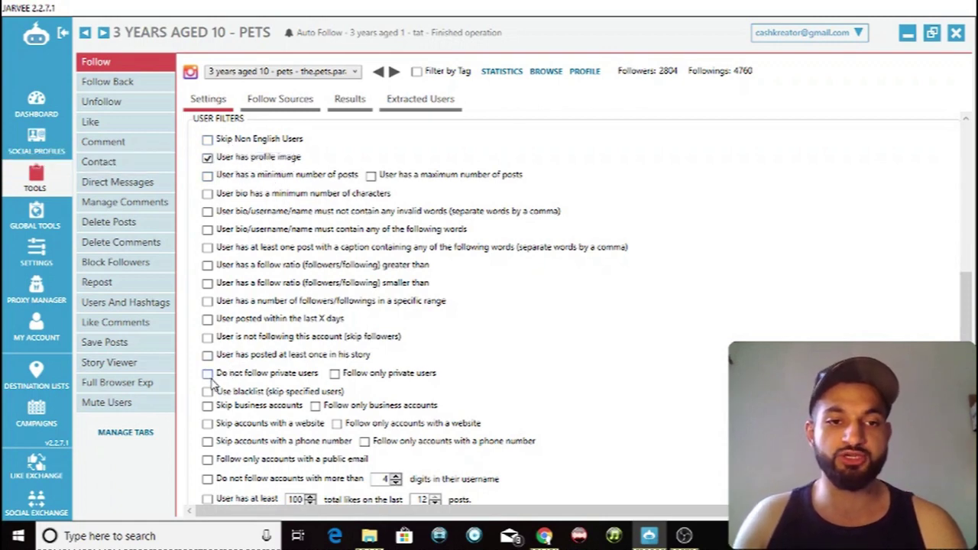
{"action": "scroll", "coordinate": [216, 378], "scroll_direction": "down", "scroll_amount": 1}
{"action": "scroll", "coordinate": [222, 344], "scroll_direction": "down", "scroll_amount": 1}
{"action": "scroll", "coordinate": [221, 337], "scroll_direction": "up", "scroll_amount": 1}
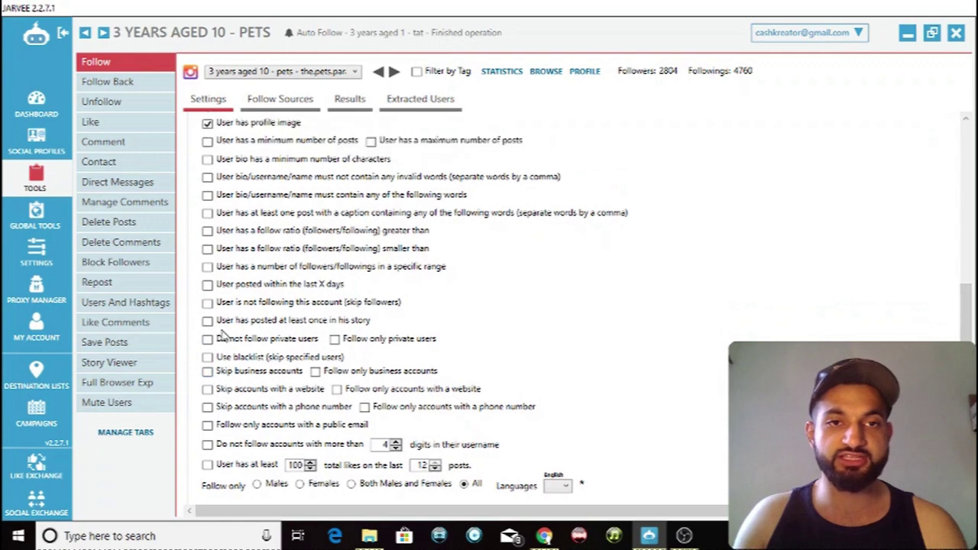
{"action": "left_click", "coordinate": [208, 285]}
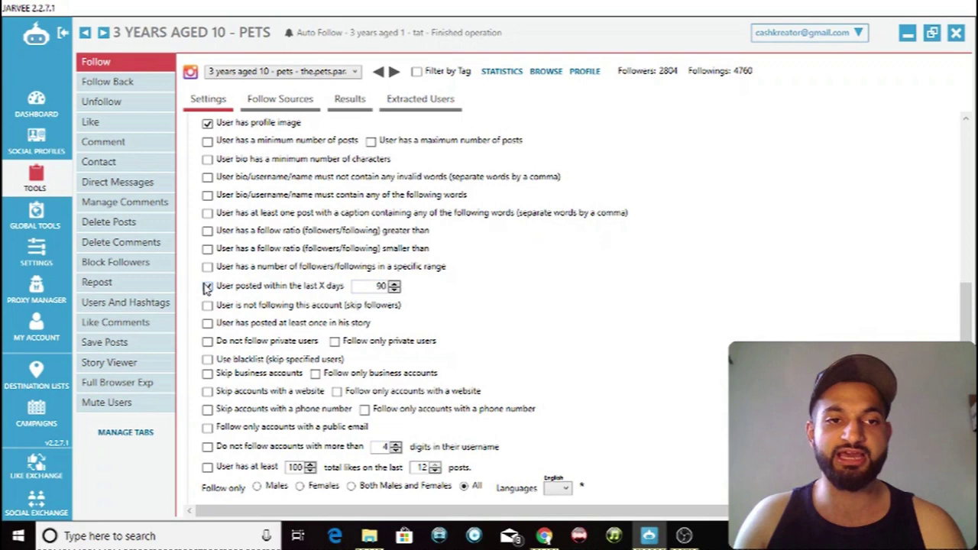
{"action": "left_click", "coordinate": [207, 286]}
{"action": "left_click", "coordinate": [207, 287]}
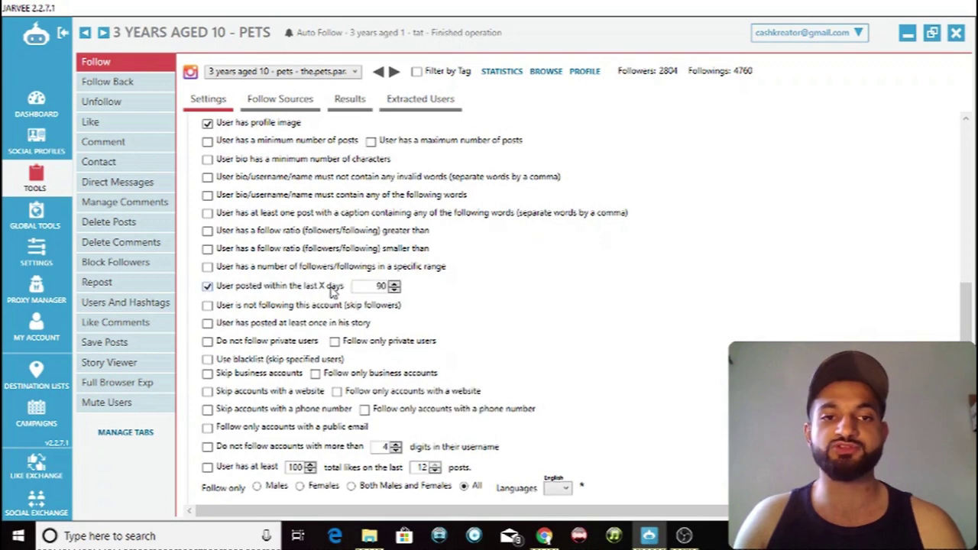
{"action": "left_click", "coordinate": [207, 288]}
- Open the account's follow sources and enable both following by hashtag search and following by username/fullname/bio
{"action": "left_click", "coordinate": [280, 98]}
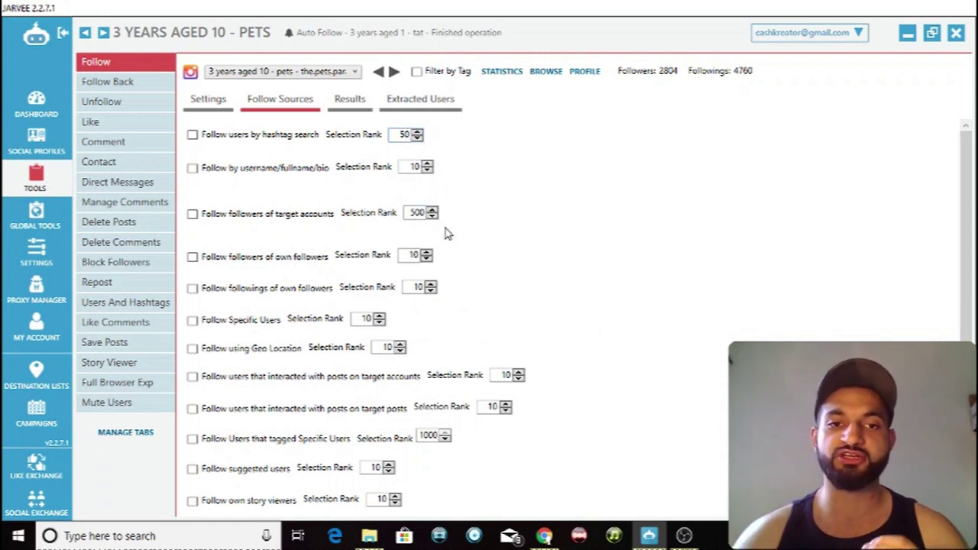
{"action": "left_click", "coordinate": [192, 135]}
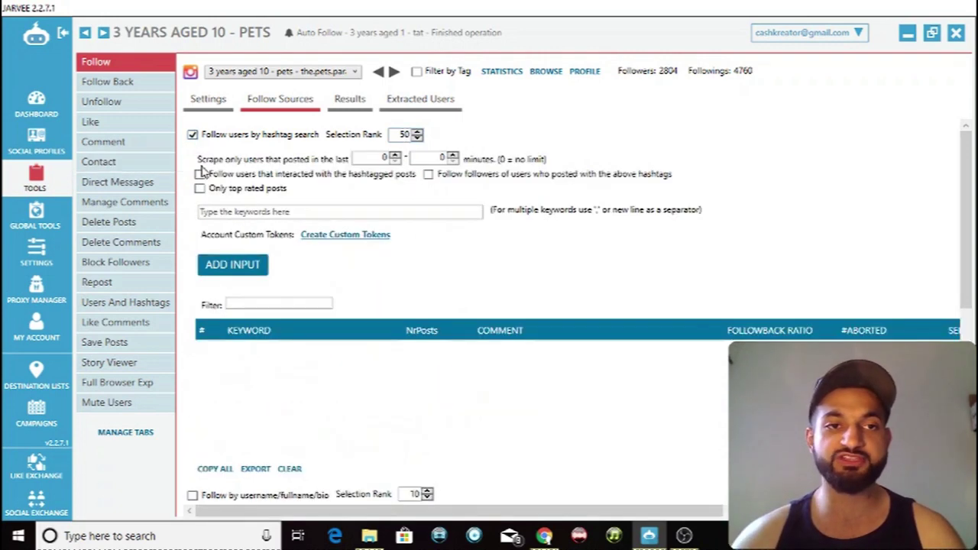
{"action": "scroll", "coordinate": [226, 147], "scroll_direction": "down", "scroll_amount": 2}
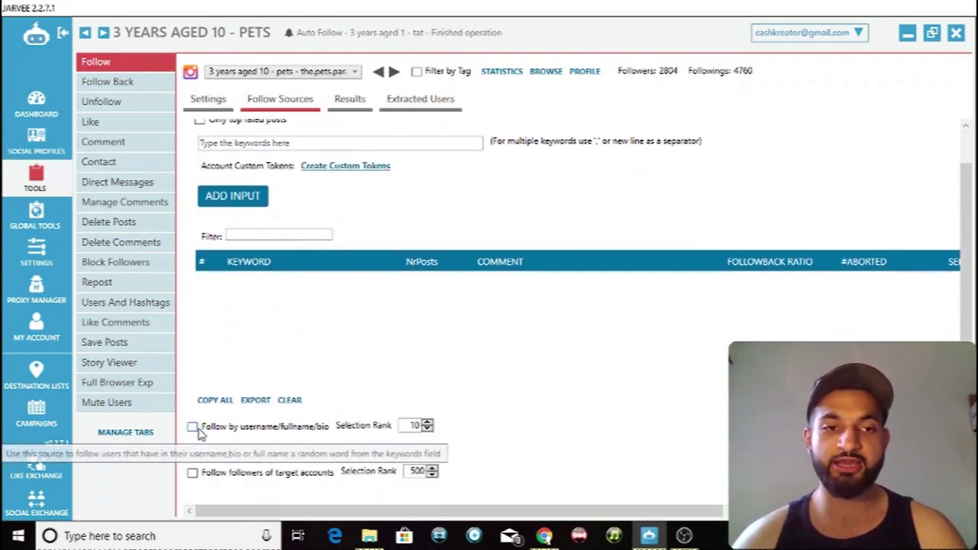
{"action": "left_click", "coordinate": [193, 428]}
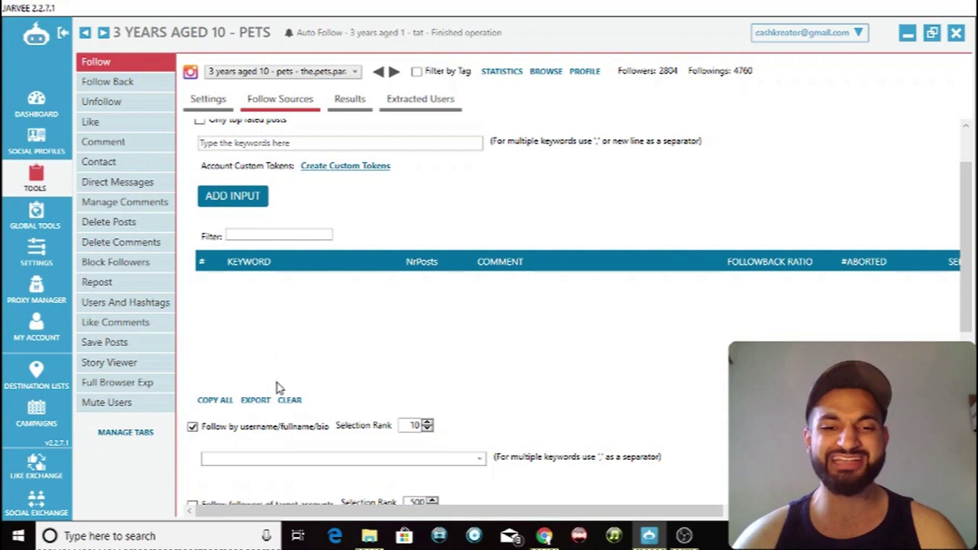
- Examine the selection rank of the hashtag search source and the keyword field of the username/fullname/bio source
{"action": "scroll", "coordinate": [821, 205], "scroll_direction": "up", "scroll_amount": 2}
{"action": "double_click", "coordinate": [405, 135]}
{"action": "left_click", "coordinate": [528, 401]}
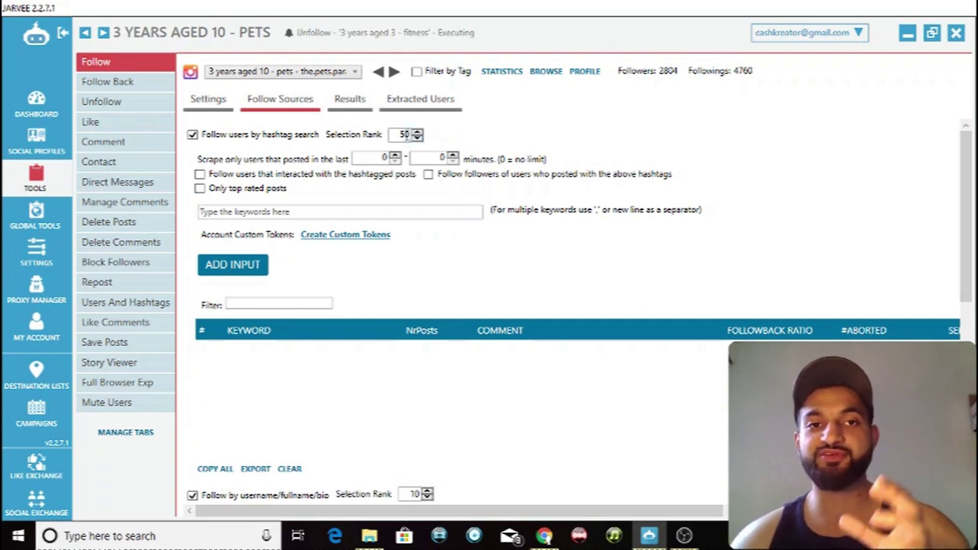
{"action": "left_click", "coordinate": [405, 135]}
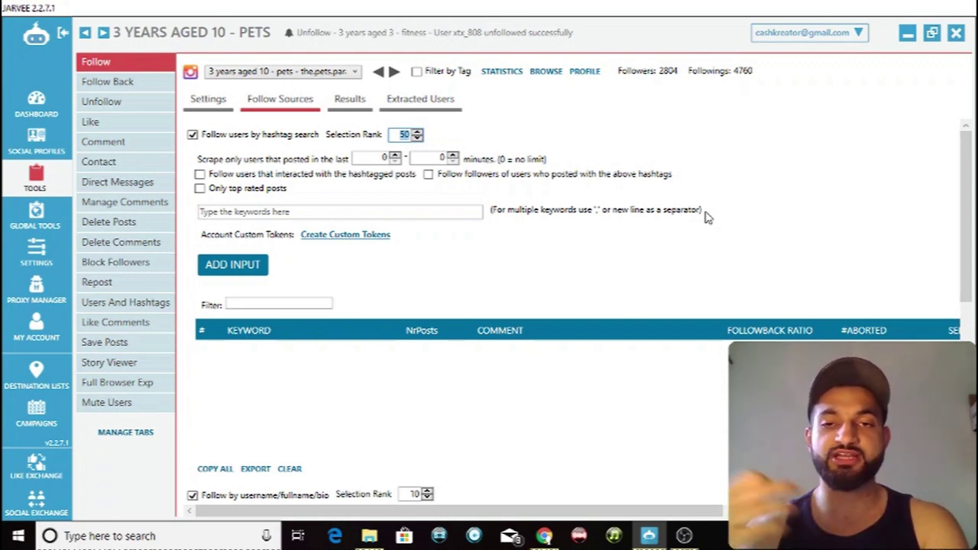
{"action": "left_click_drag", "start_coordinate": [967, 229], "coordinate": [966, 302]}
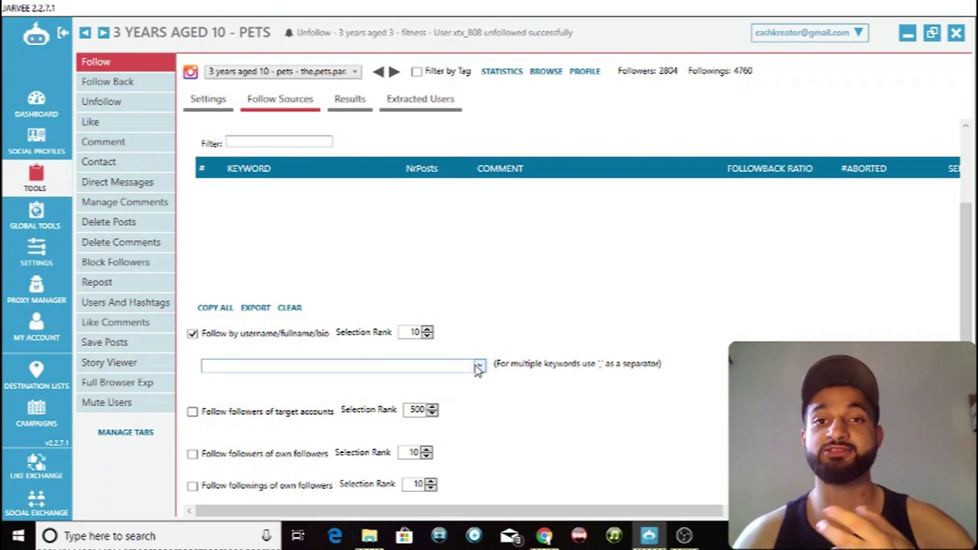
{"action": "scroll", "coordinate": [960, 253], "scroll_direction": "up", "scroll_amount": 3}
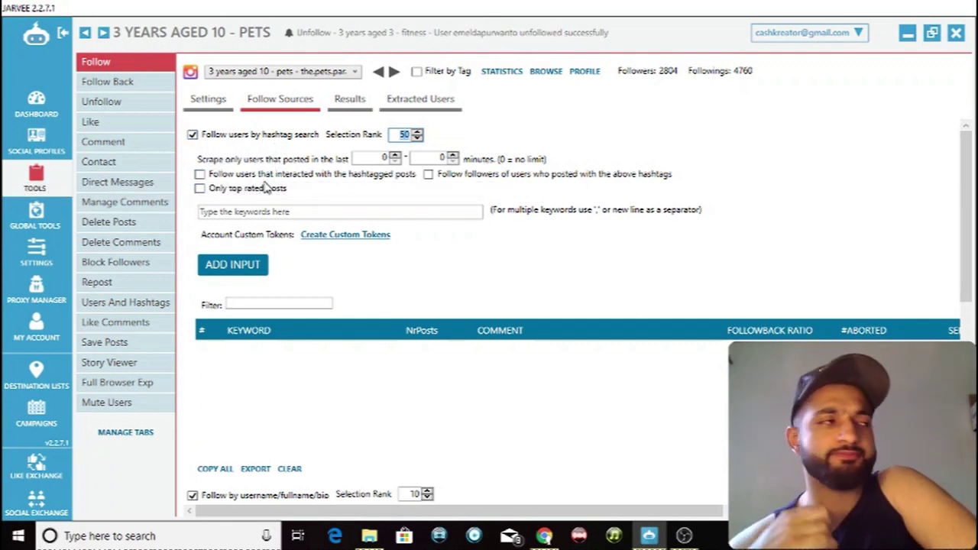
- Check the keyword entry of the hashtag search source without adding anything, and disable that source
{"action": "left_click", "coordinate": [325, 212]}
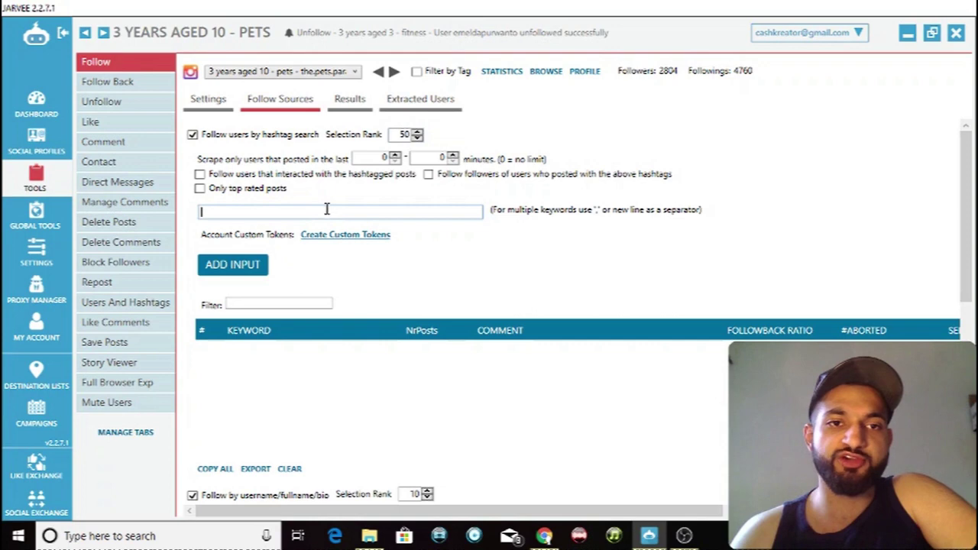
{"action": "left_click", "coordinate": [486, 278]}
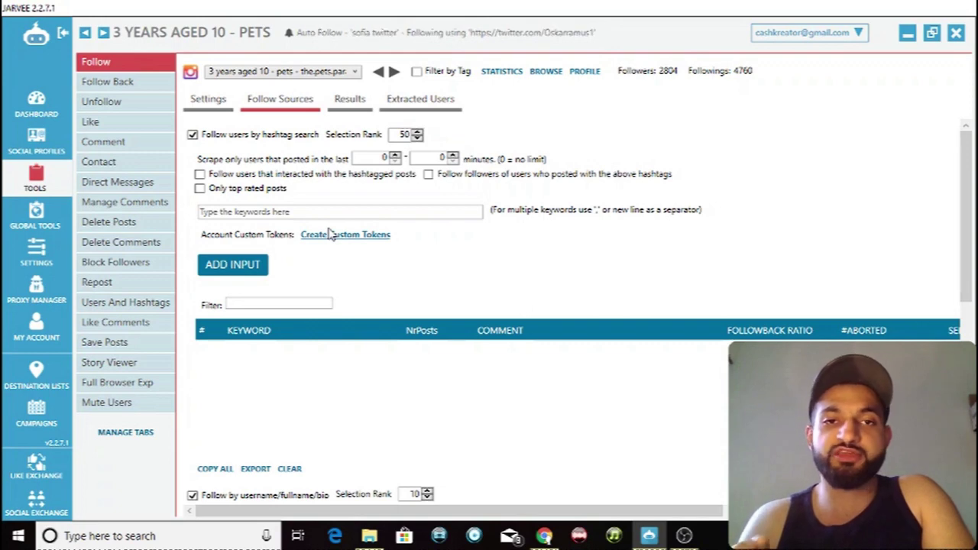
{"action": "left_click", "coordinate": [330, 235]}
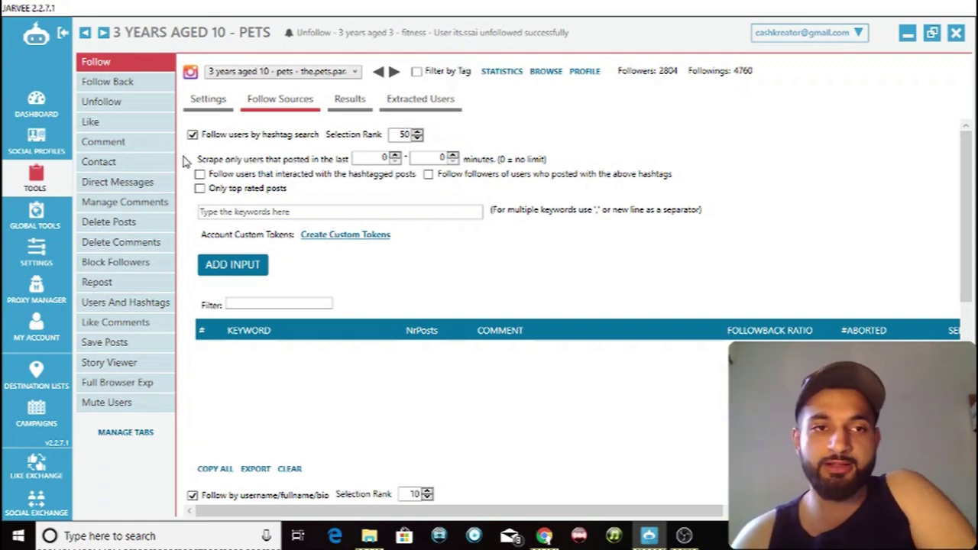
{"action": "left_click", "coordinate": [192, 134]}
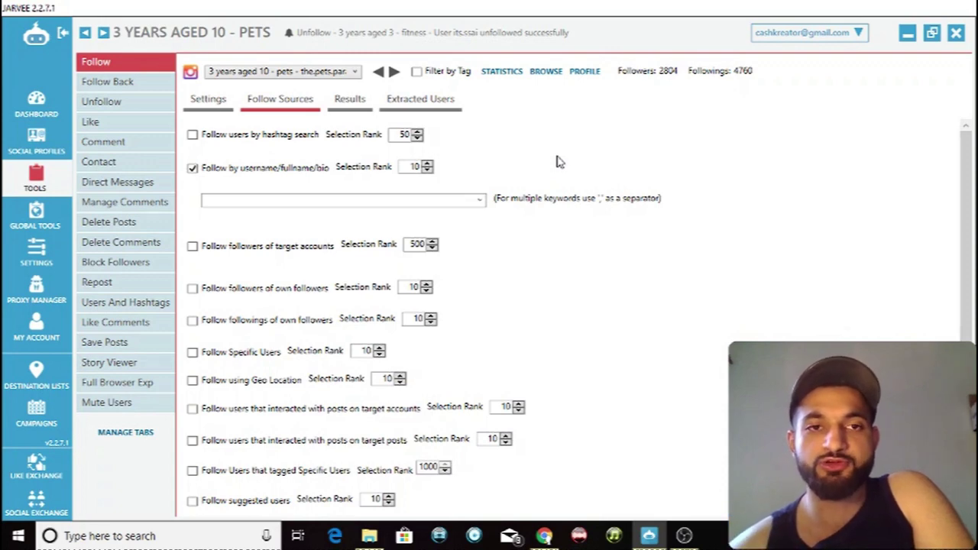
- Enter "pets" as a trial keyword for the username/fullname/bio source, clear it and disable the source
{"action": "left_click", "coordinate": [422, 202]}
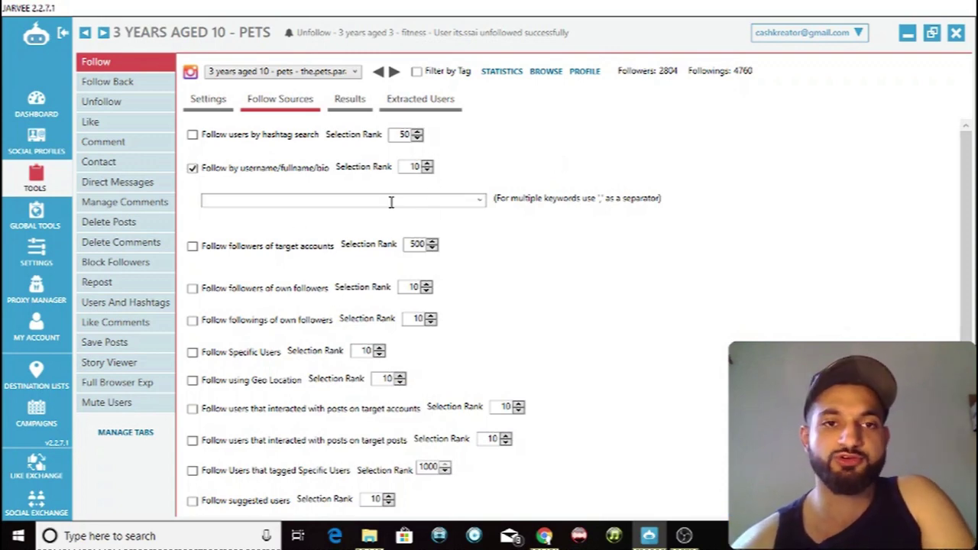
{"action": "type", "text": "pets"}
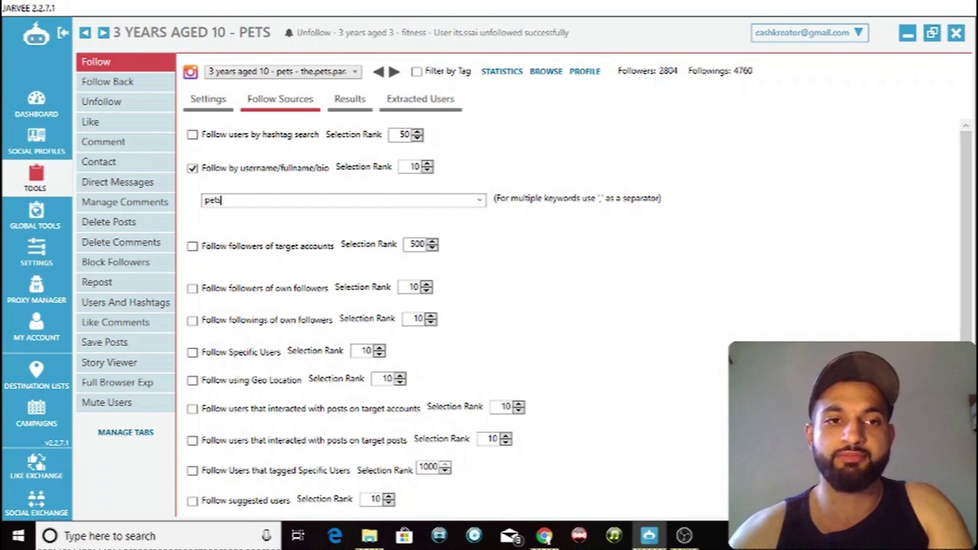
{"action": "key", "text": "BackSpace"}
{"action": "key", "text": "BackSpace"}
{"action": "key", "text": "BackSpace"}
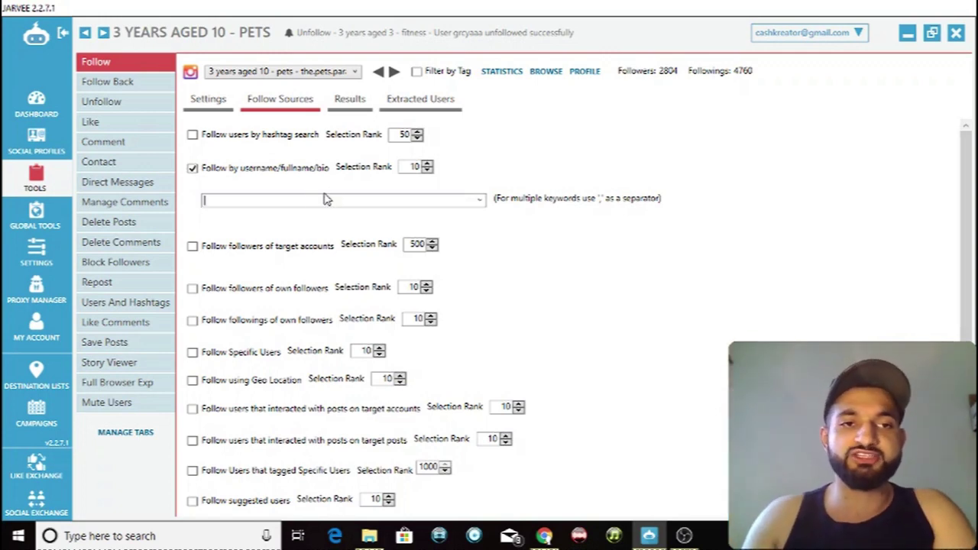
{"action": "left_click", "coordinate": [194, 171]}
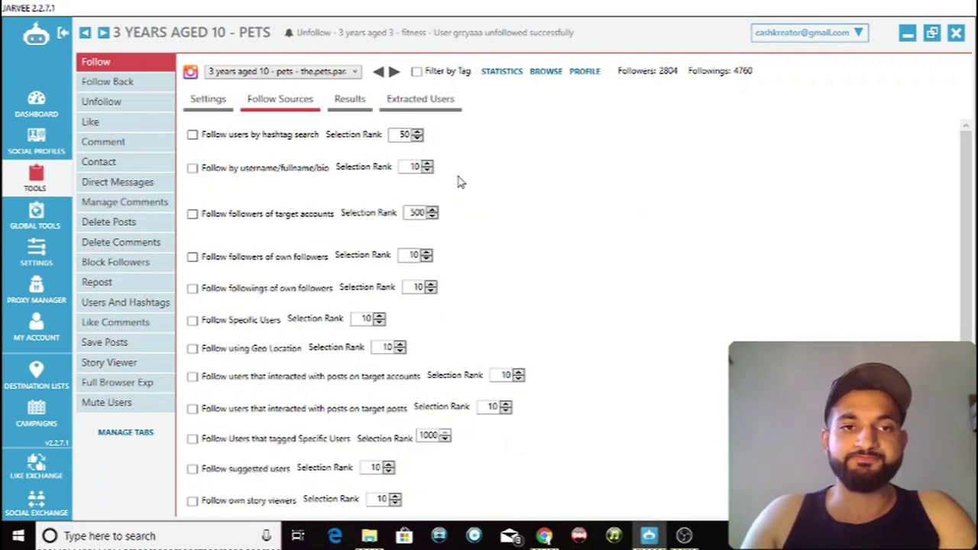
- Enable following the followers of target accounts and add the followers of cutepets.x as a source
{"action": "scroll", "coordinate": [651, 231], "scroll_direction": "down", "scroll_amount": 1}
{"action": "scroll", "coordinate": [616, 226], "scroll_direction": "up", "scroll_amount": 1}
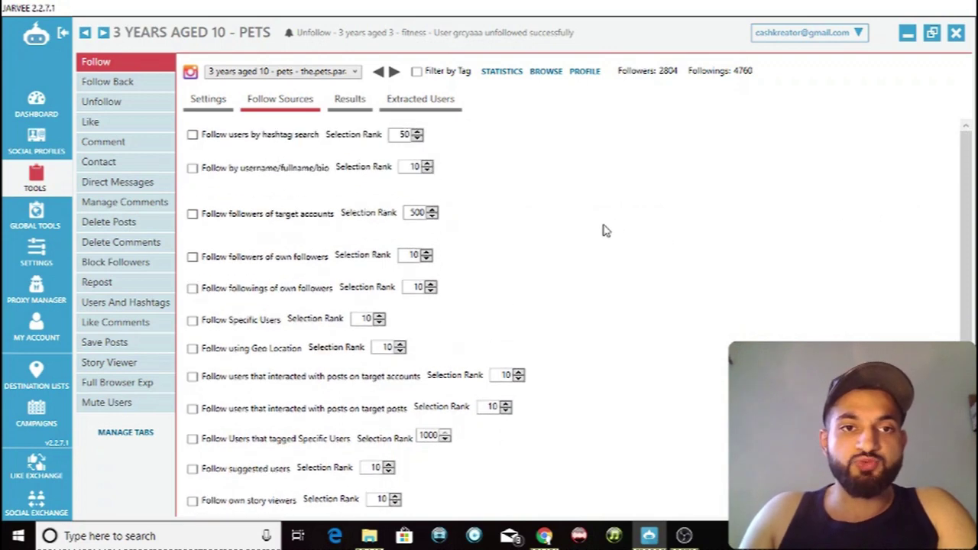
{"action": "left_click", "coordinate": [194, 214]}
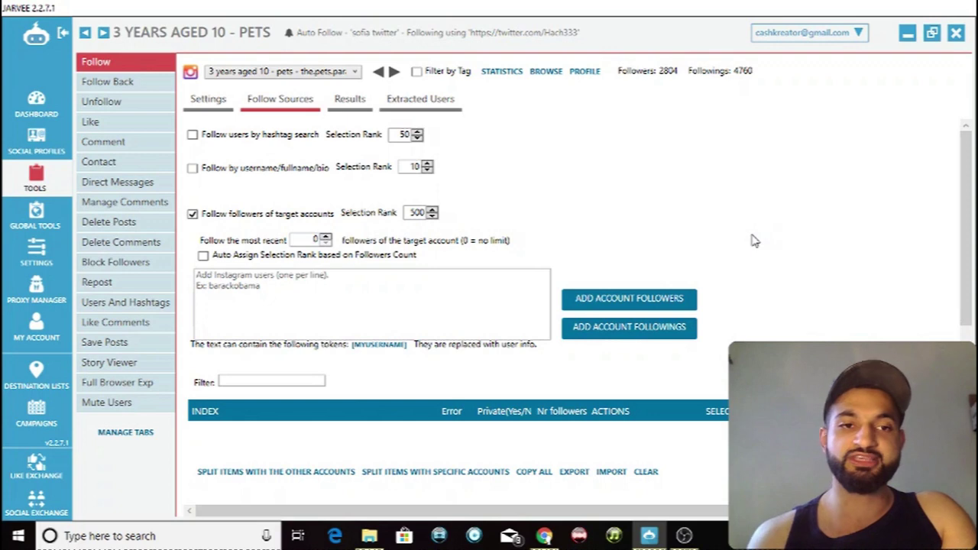
{"action": "left_click", "coordinate": [349, 324]}
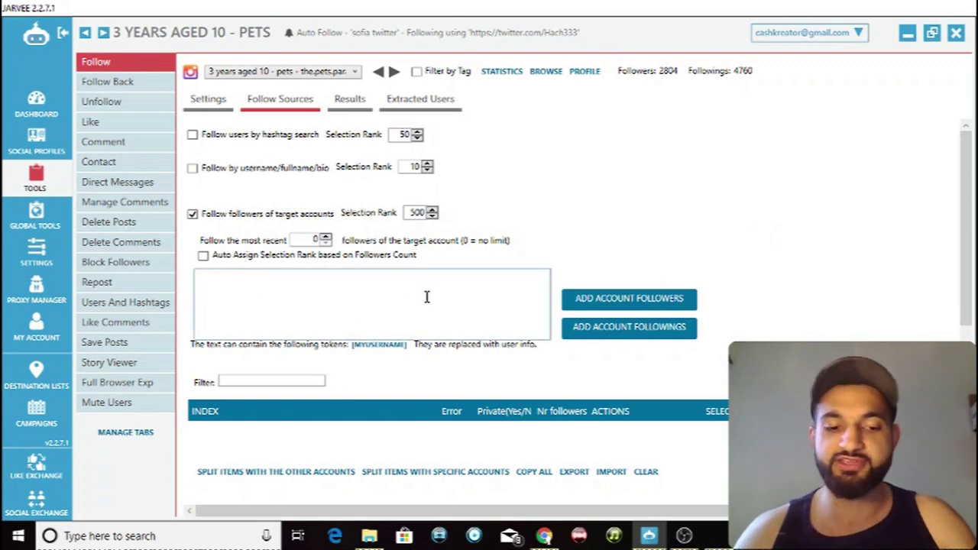
{"action": "type", "text": "cute"}
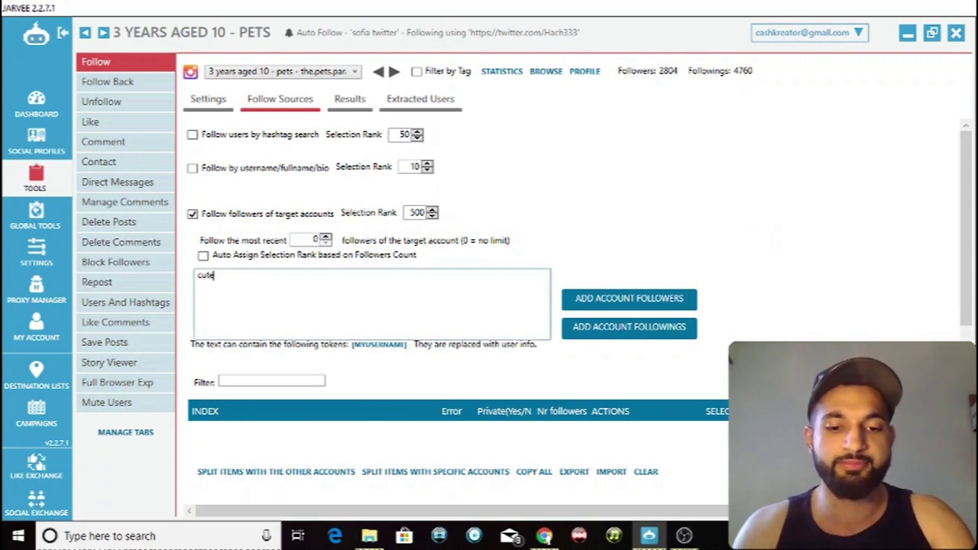
{"action": "type", "text": "sets.n"}
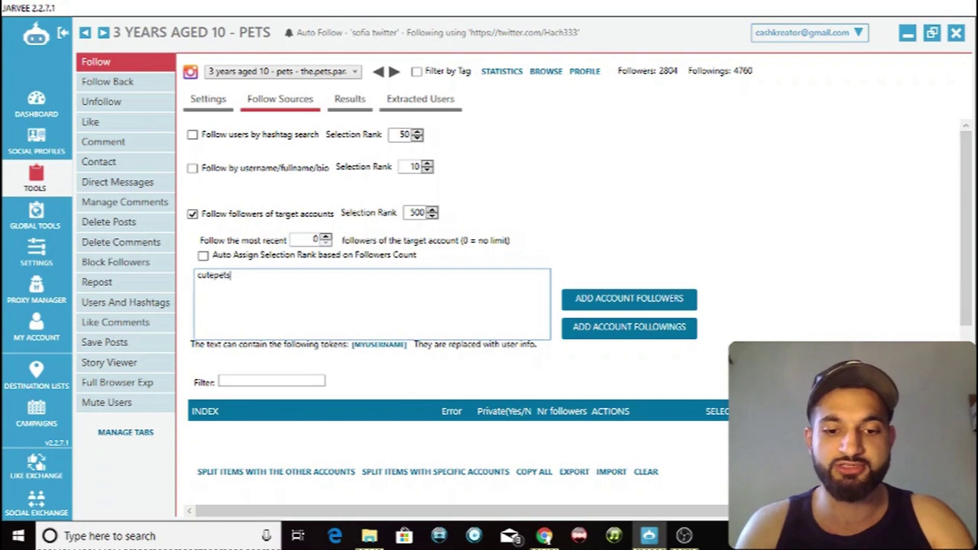
{"action": "left_click", "coordinate": [611, 304]}
{"action": "left_click", "coordinate": [589, 313]}
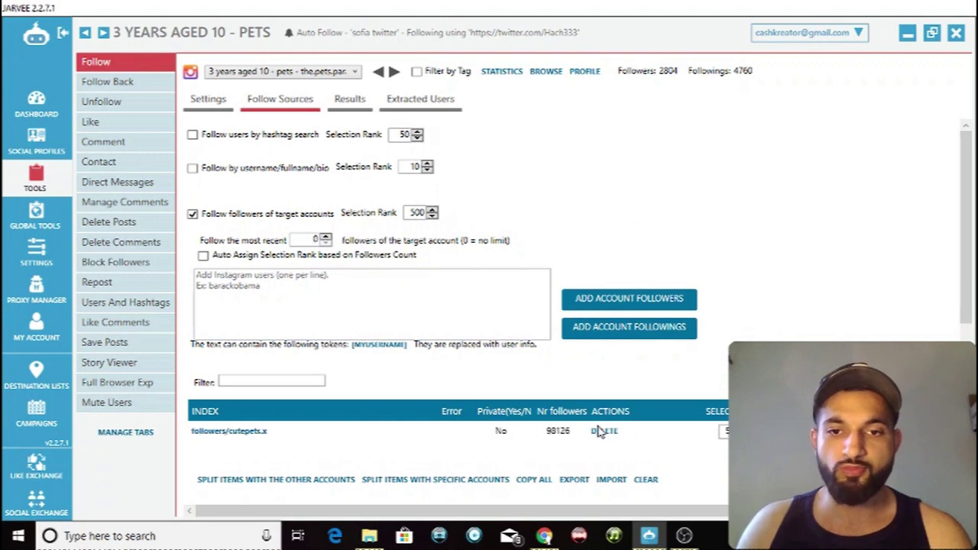
- Try out the source that follows followers of own followers and switch it off again
{"action": "scroll", "coordinate": [917, 298], "scroll_direction": "down", "scroll_amount": 2}
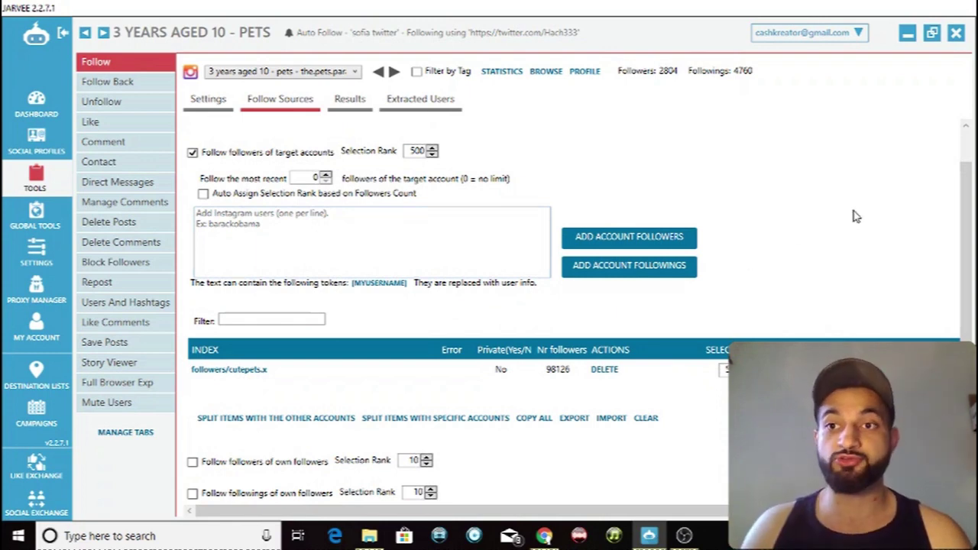
{"action": "scroll", "coordinate": [969, 219], "scroll_direction": "down", "scroll_amount": 3}
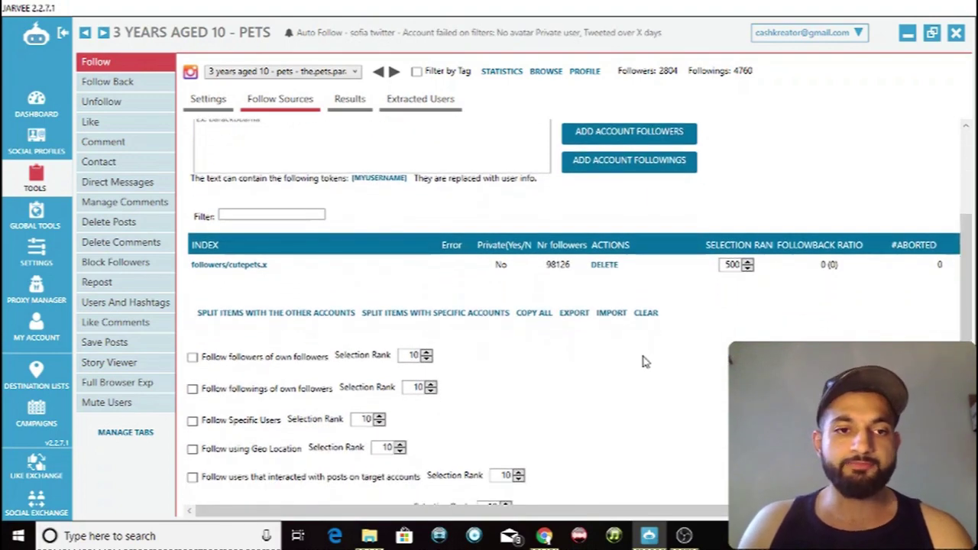
{"action": "scroll", "coordinate": [647, 360], "scroll_direction": "down", "scroll_amount": 2}
{"action": "left_click", "coordinate": [193, 290]}
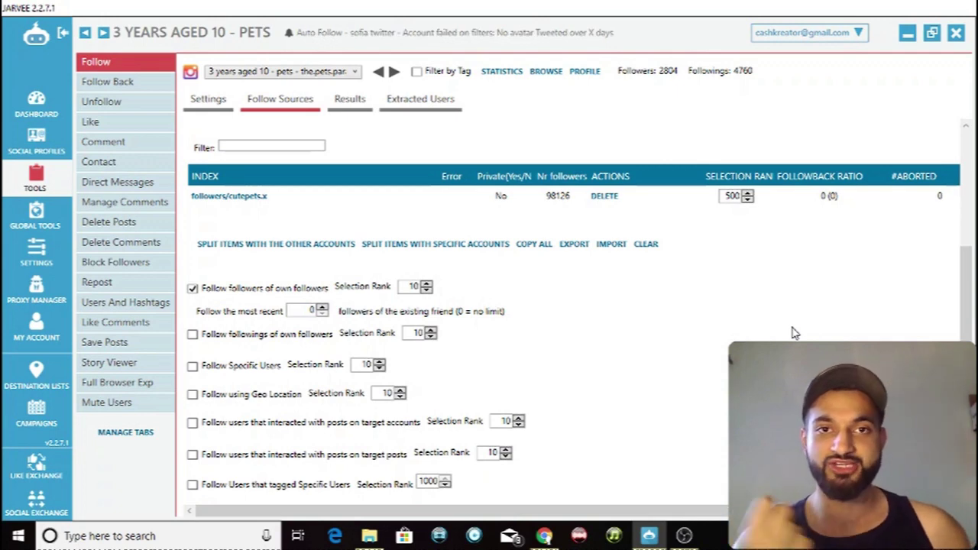
{"action": "left_click", "coordinate": [193, 289]}
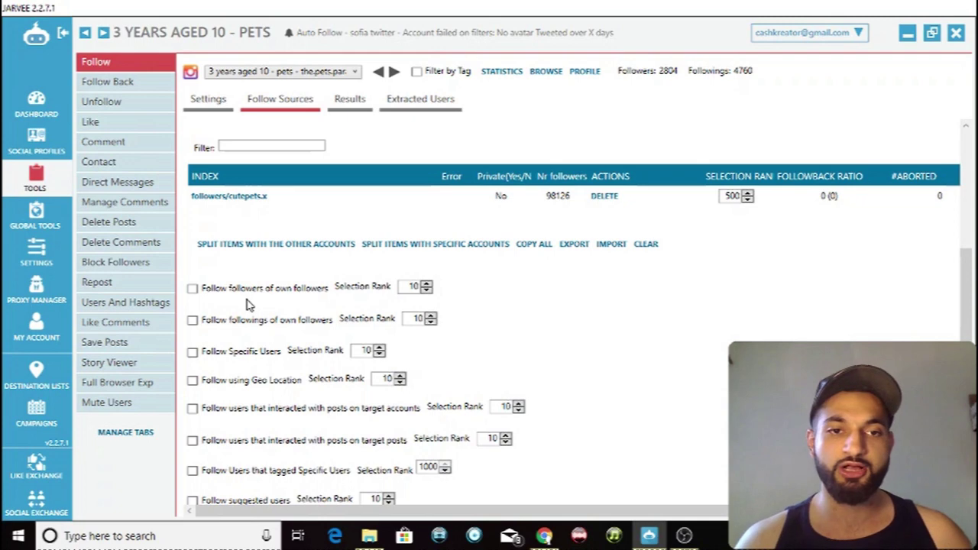
{"action": "scroll", "coordinate": [257, 306], "scroll_direction": "down", "scroll_amount": 2}
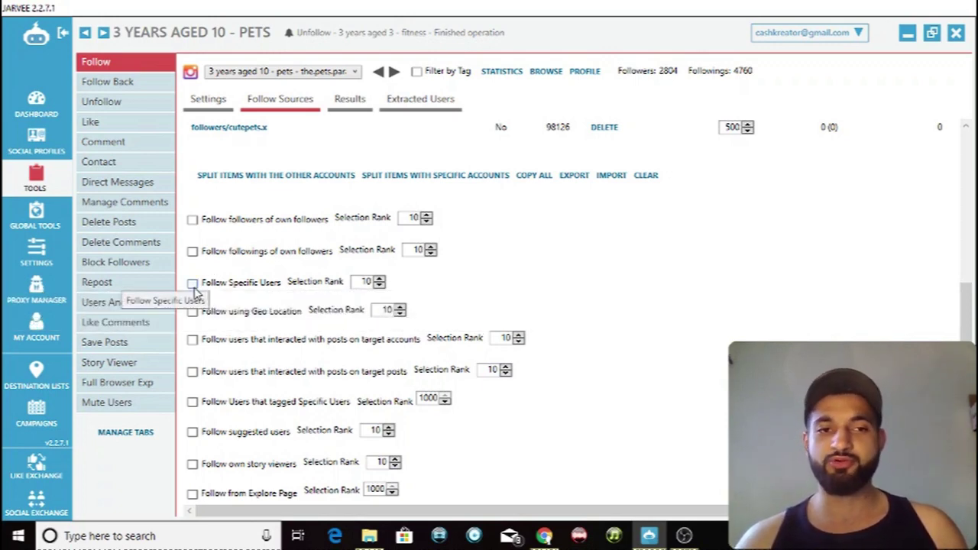
- Enable following by geo location, search for Leeds and add Leeds city centre as a location
{"action": "scroll", "coordinate": [465, 281], "scroll_direction": "down", "scroll_amount": 1}
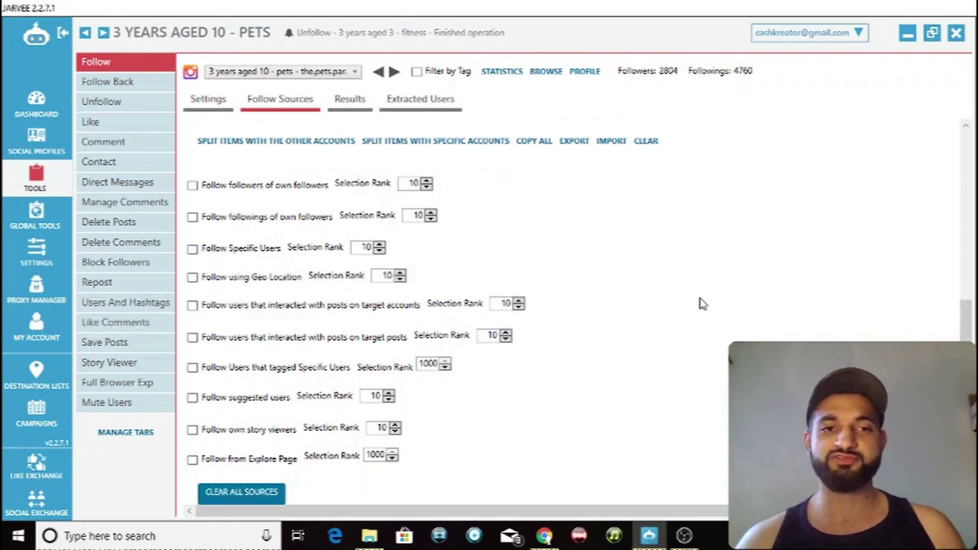
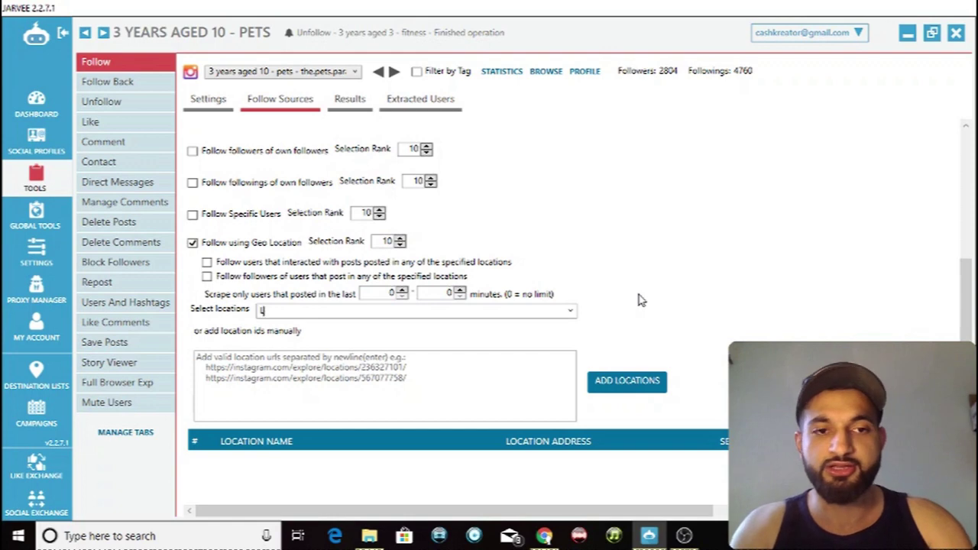
{"action": "type", "text": "east"}
{"action": "key", "text": "BackSpace"}
{"action": "key", "text": "BackSpace"}
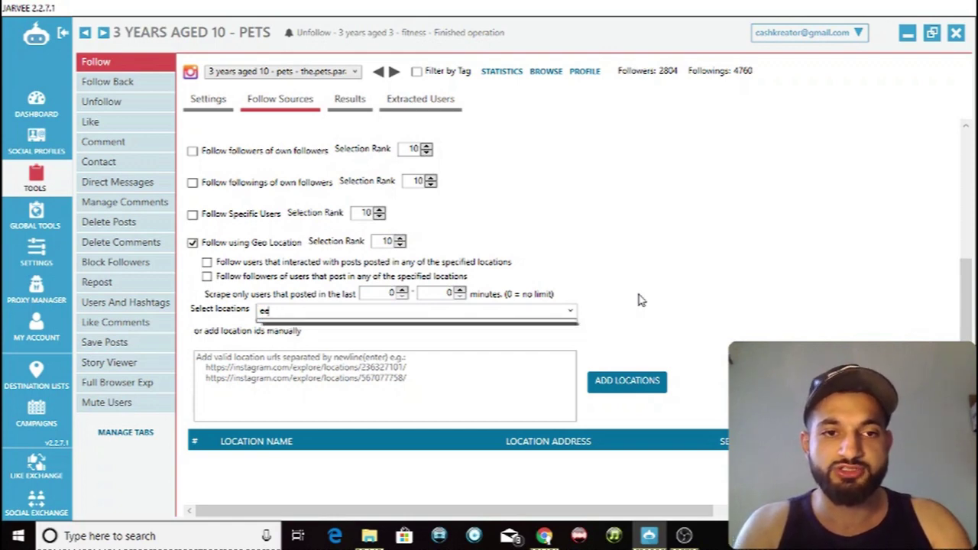
{"action": "type", "text": "Leeds"}
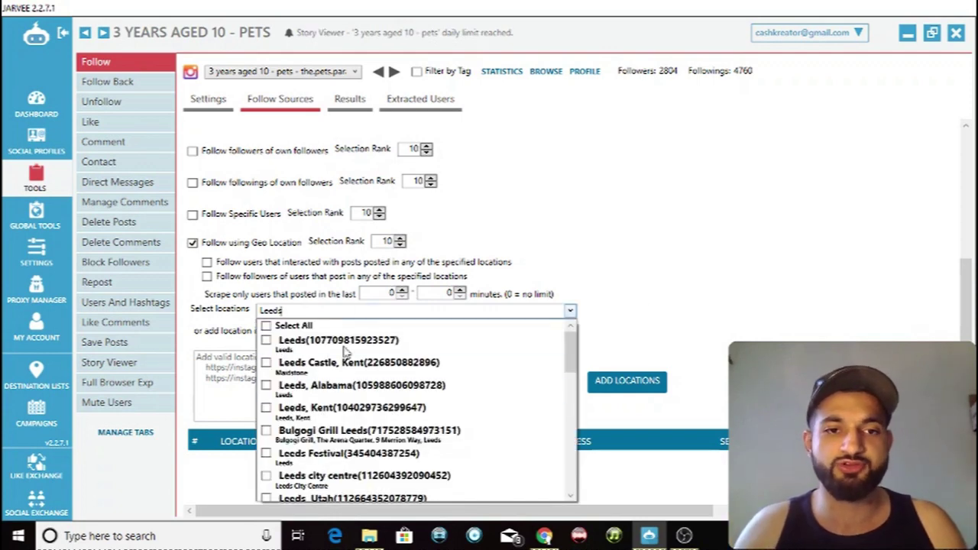
{"action": "scroll", "coordinate": [365, 380], "scroll_direction": "down", "scroll_amount": 1}
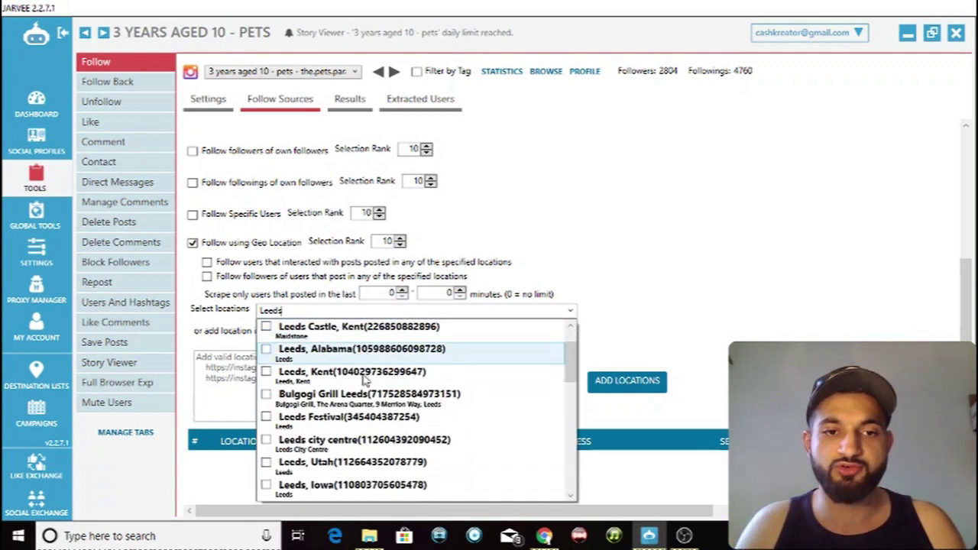
{"action": "scroll", "coordinate": [365, 380], "scroll_direction": "down", "scroll_amount": 1}
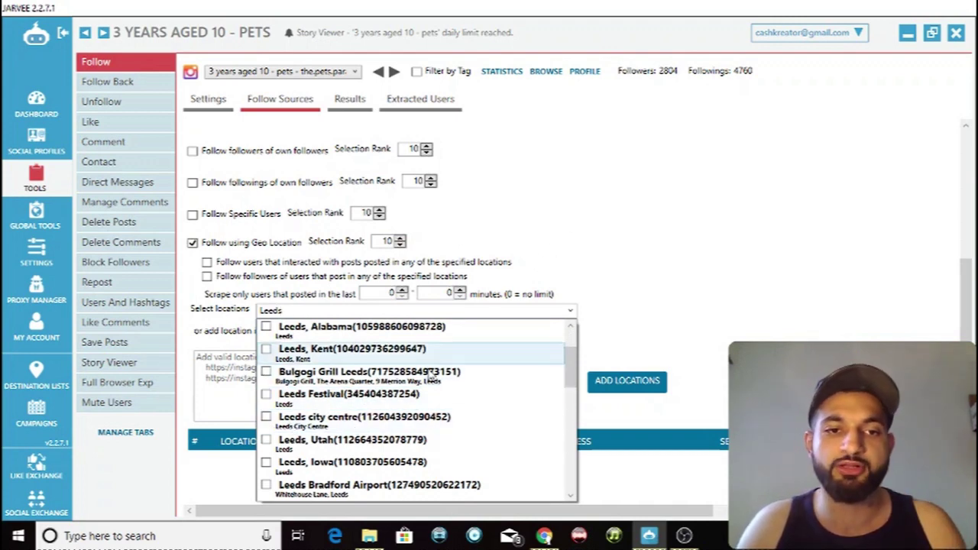
{"action": "left_click", "coordinate": [266, 417]}
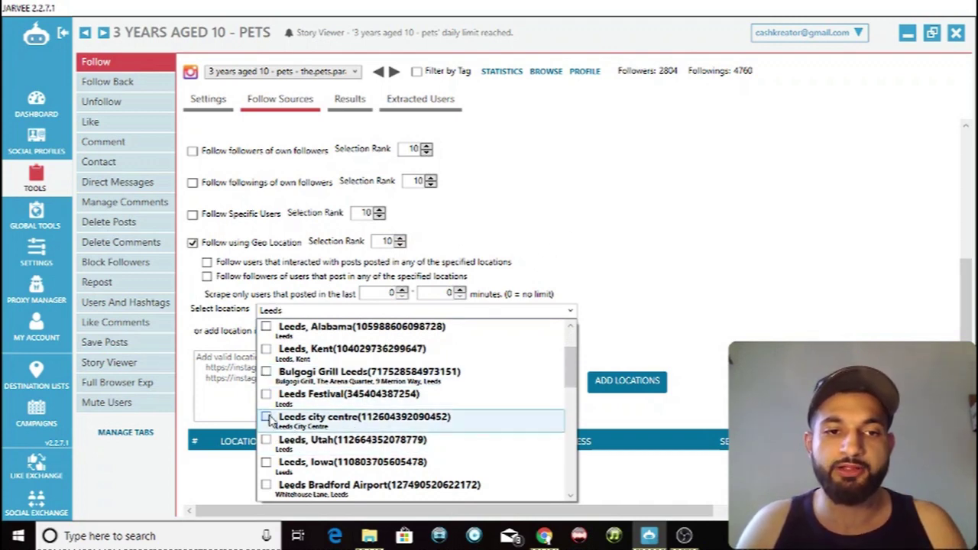
{"action": "left_click", "coordinate": [611, 253]}
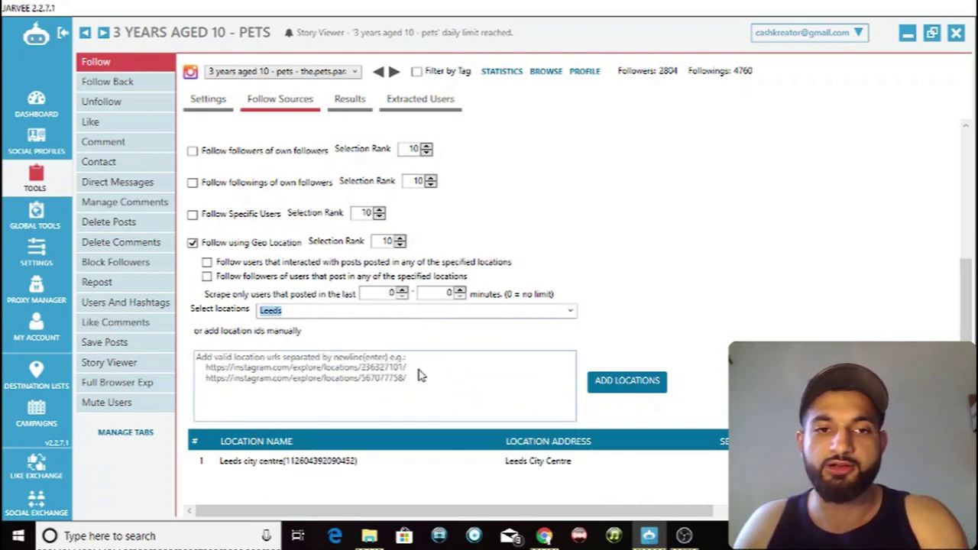
- Clear the location search text and remove Leeds city centre from the geo location list
{"action": "key", "text": "BackSpace"}
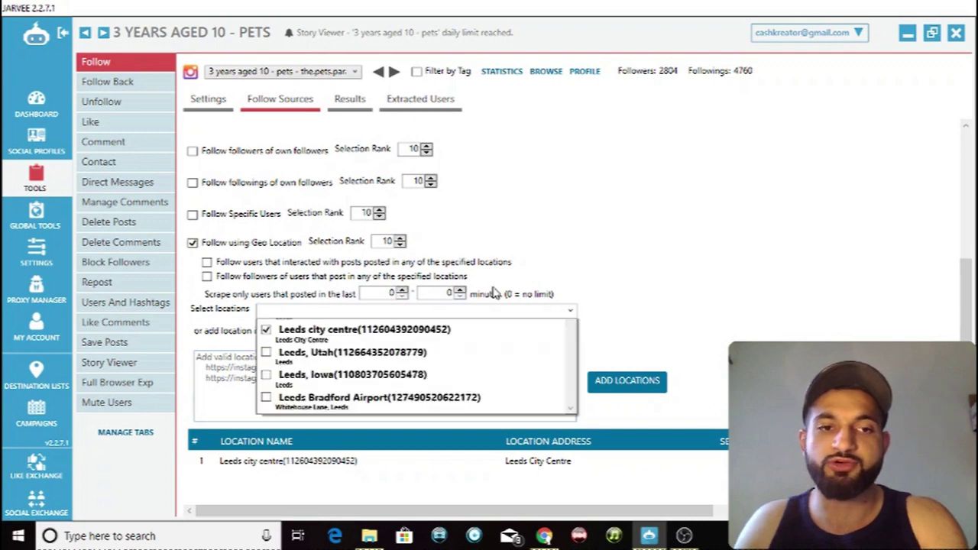
{"action": "left_click", "coordinate": [634, 251]}
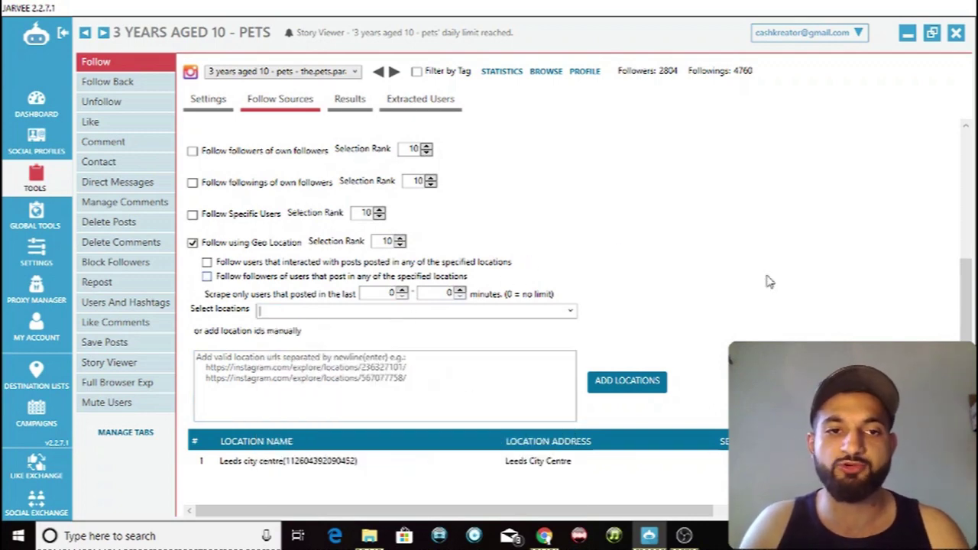
{"action": "scroll", "coordinate": [775, 284], "scroll_direction": "down", "scroll_amount": 1}
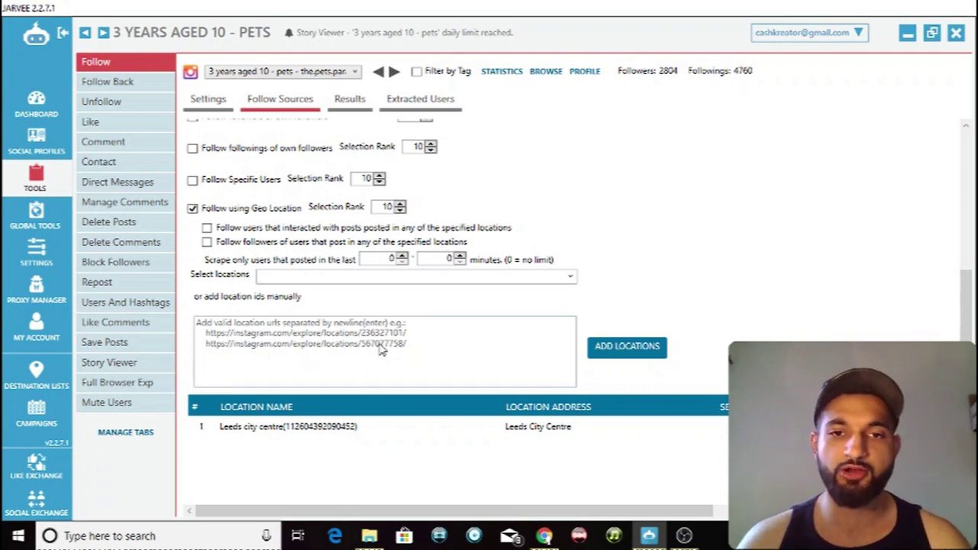
{"action": "left_click_drag", "start_coordinate": [459, 510], "coordinate": [407, 510]}
{"action": "scroll", "coordinate": [633, 507], "scroll_direction": "down", "scroll_amount": 1}
{"action": "scroll", "coordinate": [967, 310], "scroll_direction": "down", "scroll_amount": 6}
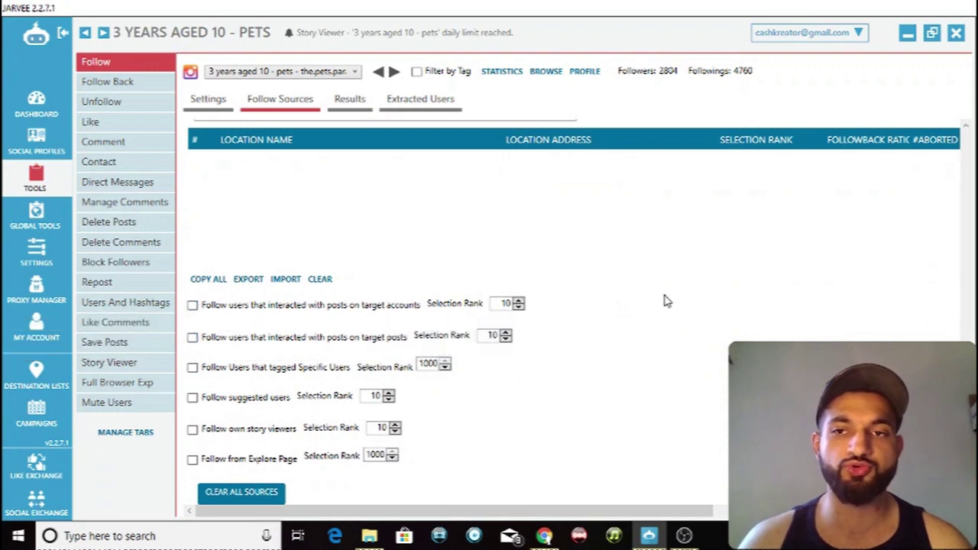
- Enable following users that interacted with posts on target accounts, and disable the geo location source
{"action": "left_click", "coordinate": [192, 305]}
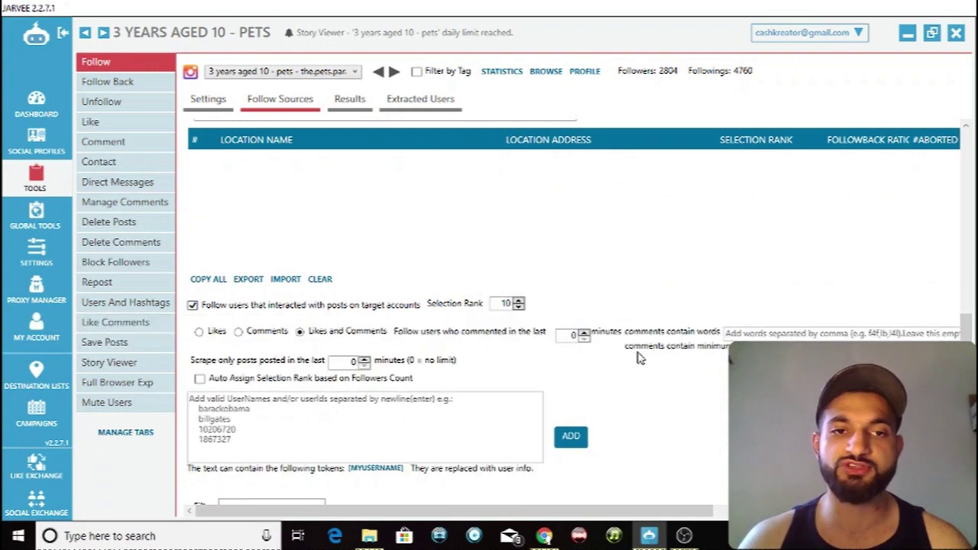
{"action": "scroll", "coordinate": [966, 313], "scroll_direction": "up", "scroll_amount": 5}
{"action": "scroll", "coordinate": [458, 276], "scroll_direction": "up", "scroll_amount": 2}
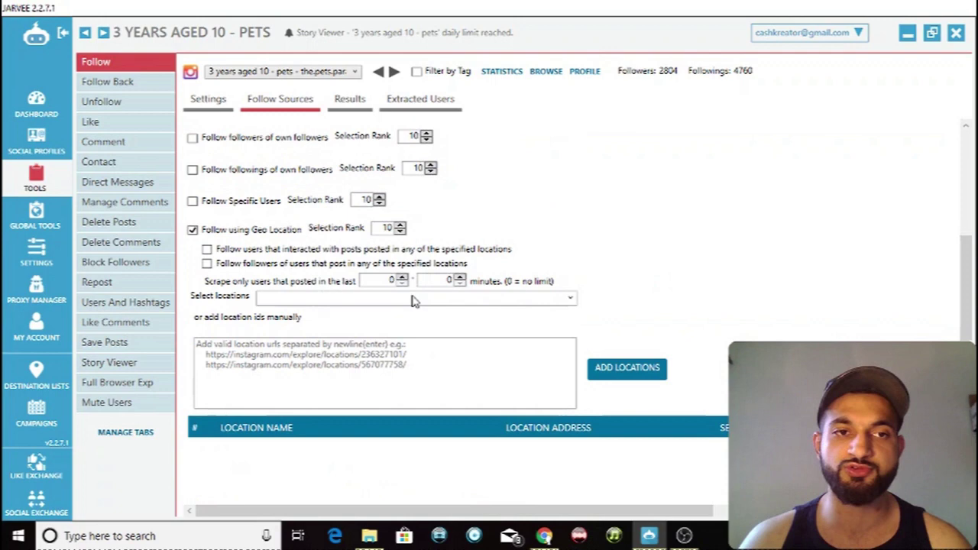
{"action": "left_click", "coordinate": [192, 228]}
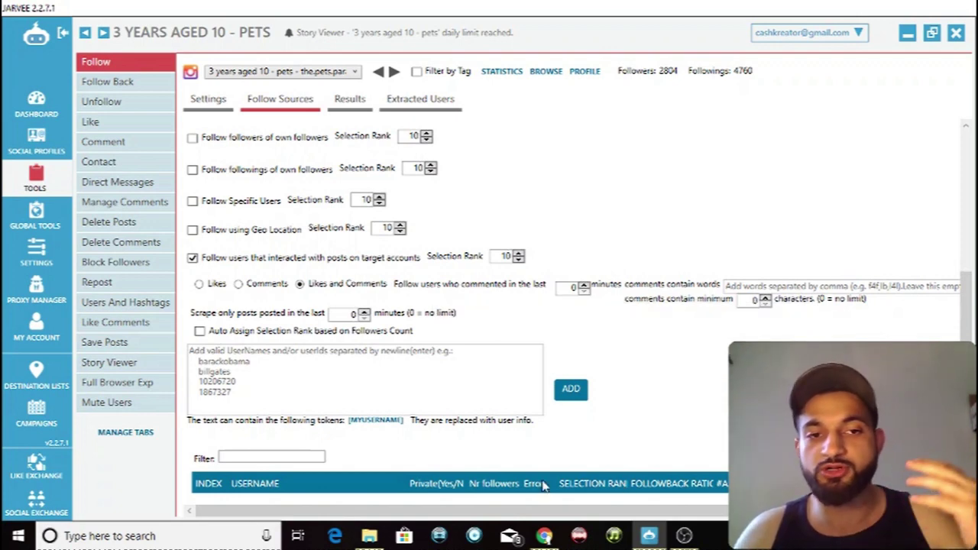
- Add cutepets.x as a target account for likes and comments, and set the commenter time limit to the last 300 minutes
{"action": "left_click", "coordinate": [427, 371]}
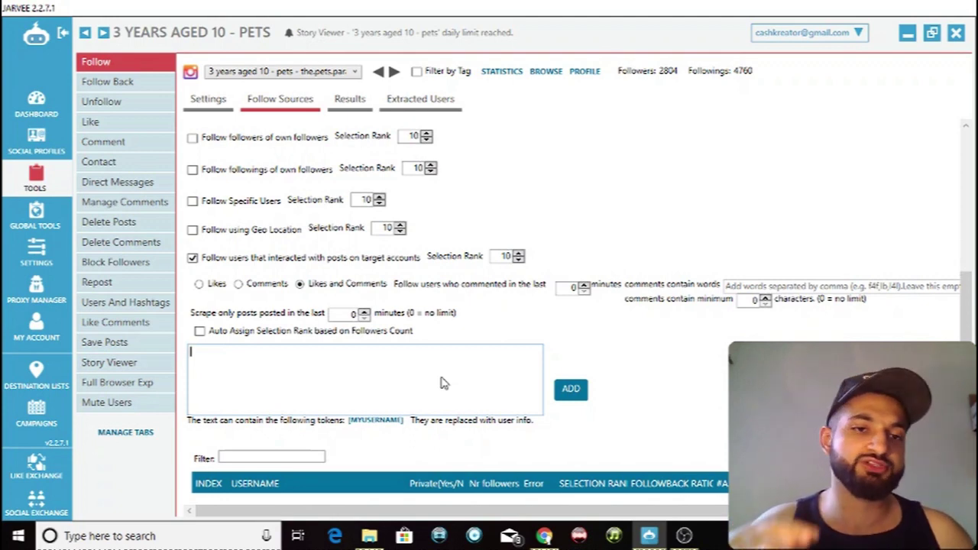
{"action": "scroll", "coordinate": [967, 306], "scroll_direction": "down", "scroll_amount": 5}
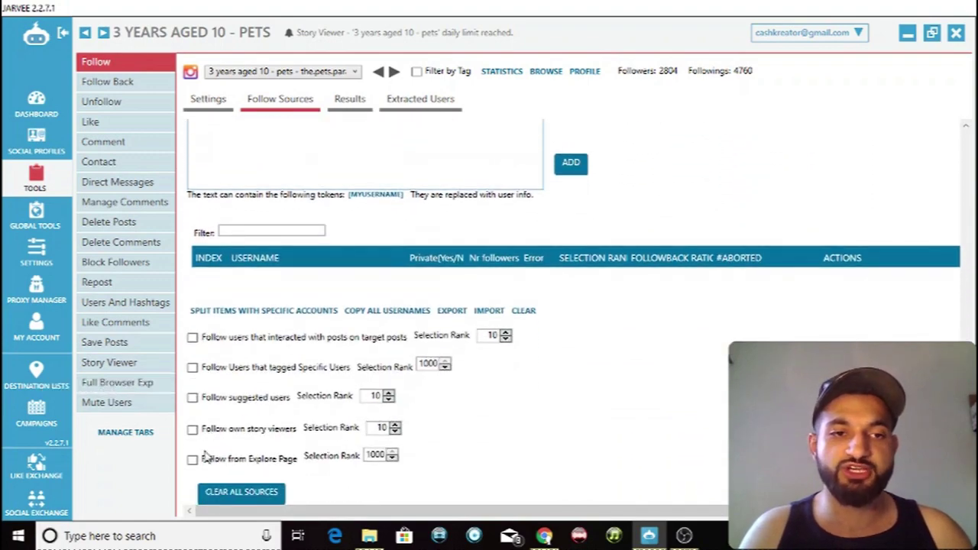
{"action": "scroll", "coordinate": [967, 305], "scroll_direction": "up", "scroll_amount": 5}
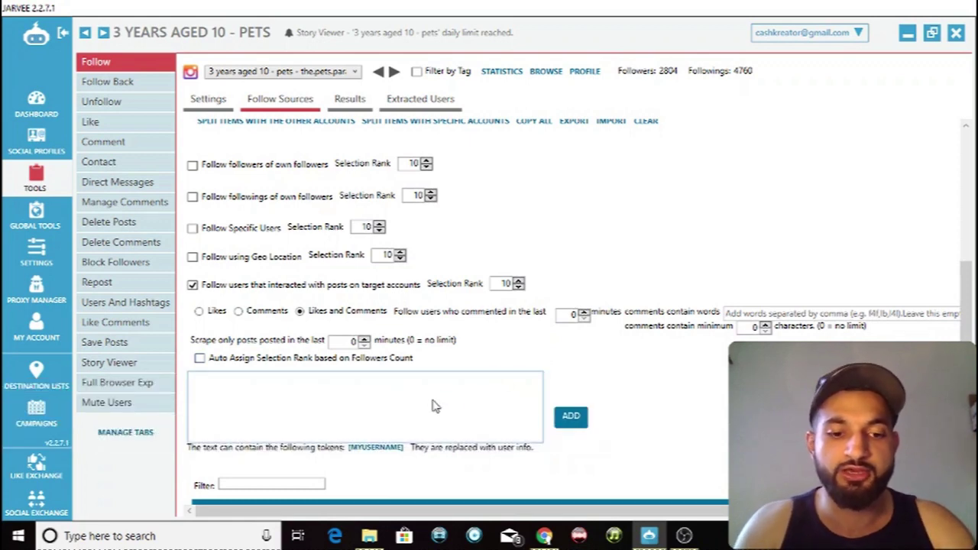
{"action": "type", "text": "cutepet"}
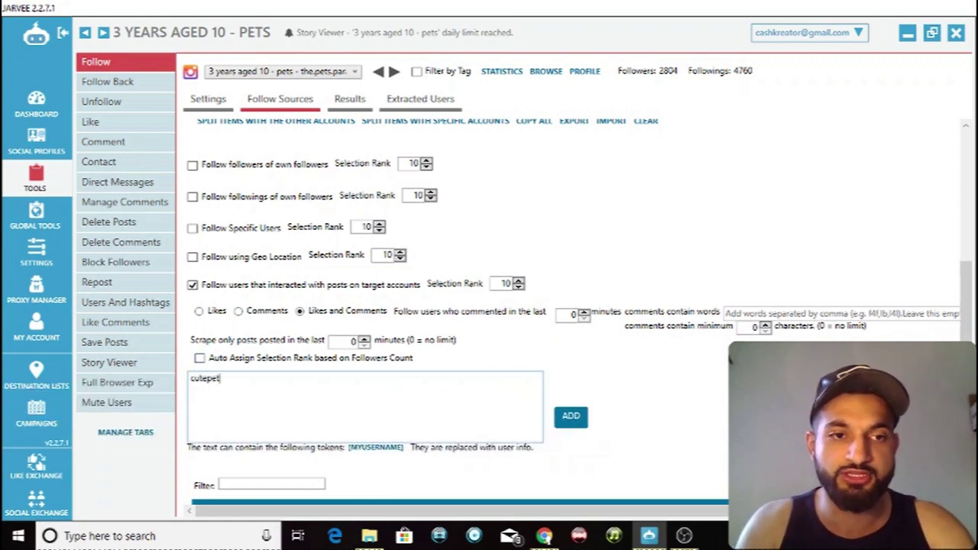
{"action": "type", "text": "s,#,#"}
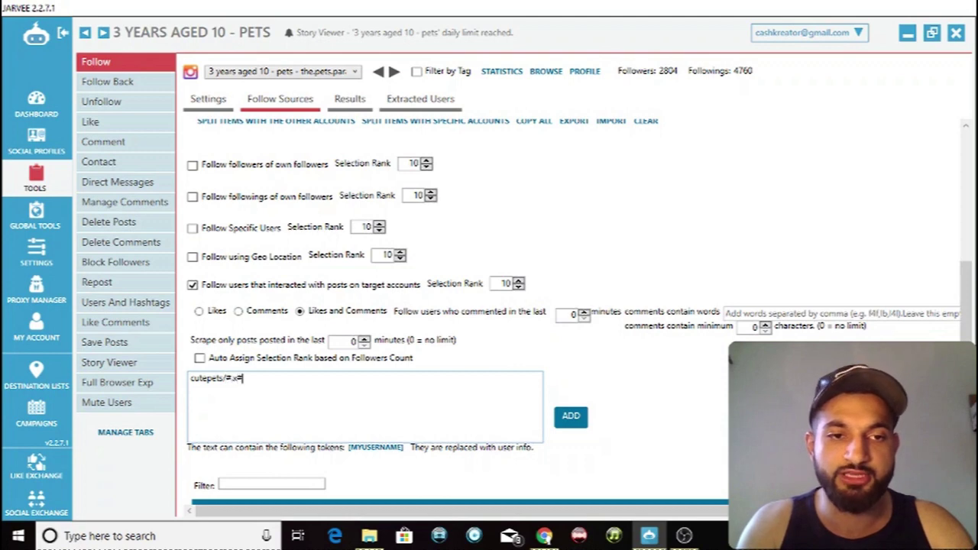
{"action": "key", "text": "BackSpace"}
{"action": "key", "text": "BackSpace"}
{"action": "key", "text": "BackSpace"}
{"action": "key", "text": "BackSpace"}
{"action": "type", "text": ",#"}
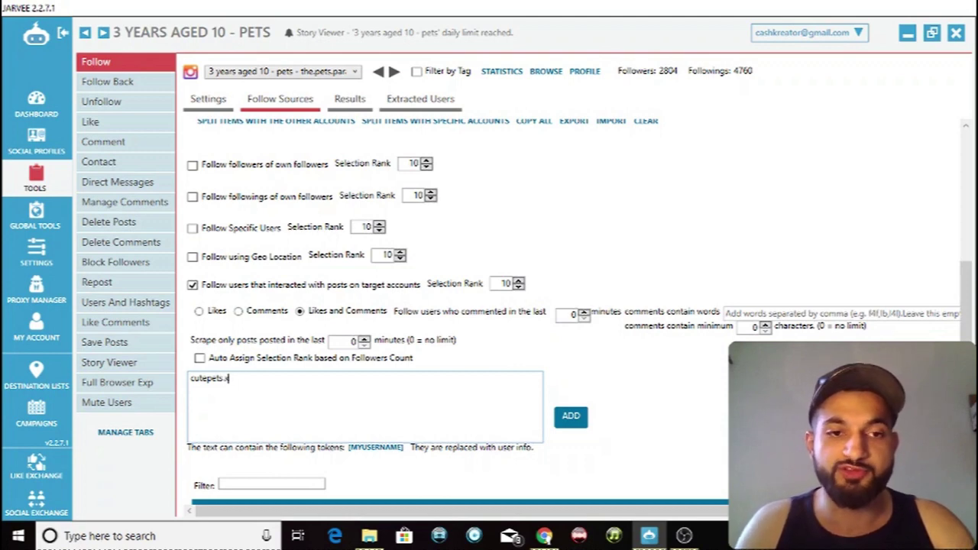
{"action": "left_click", "coordinate": [570, 418]}
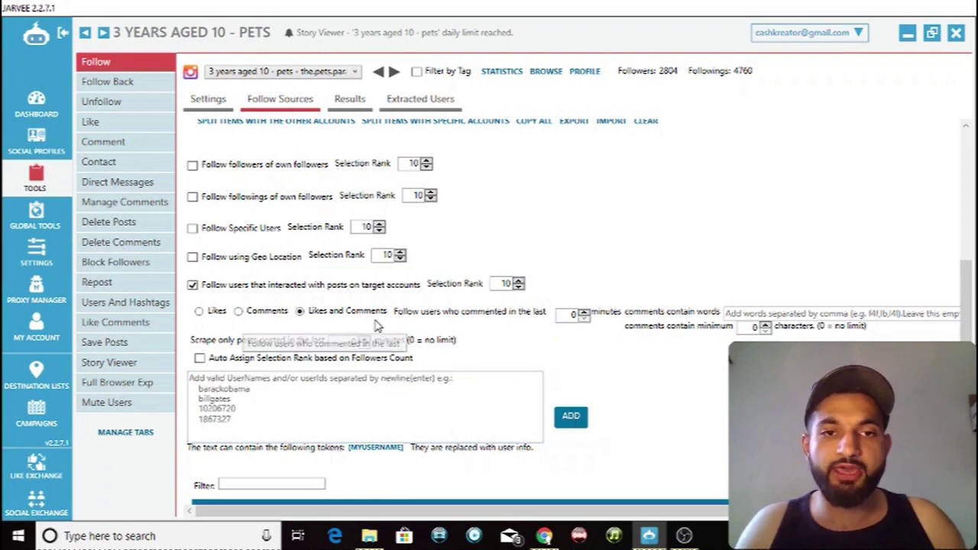
{"action": "scroll", "coordinate": [329, 315], "scroll_direction": "down", "scroll_amount": 2}
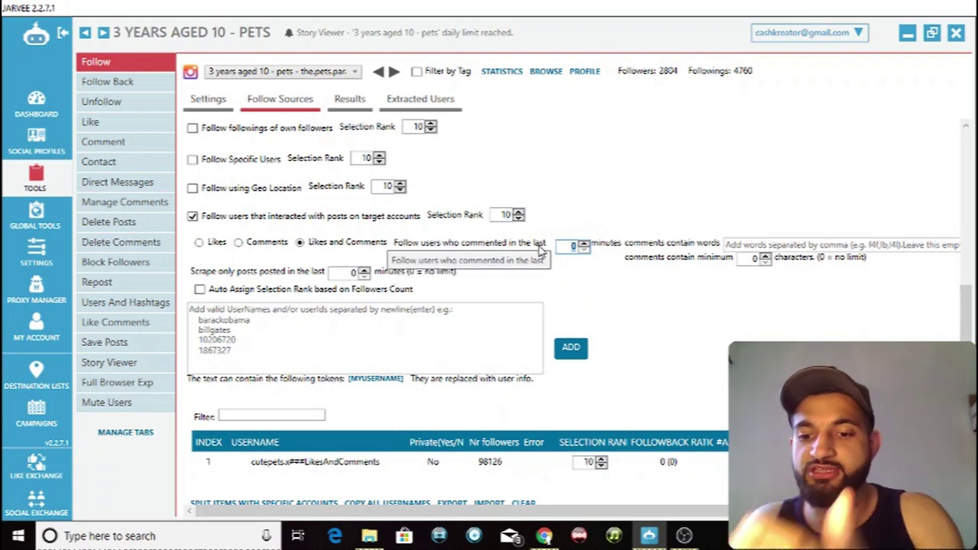
{"action": "type", "text": "300"}
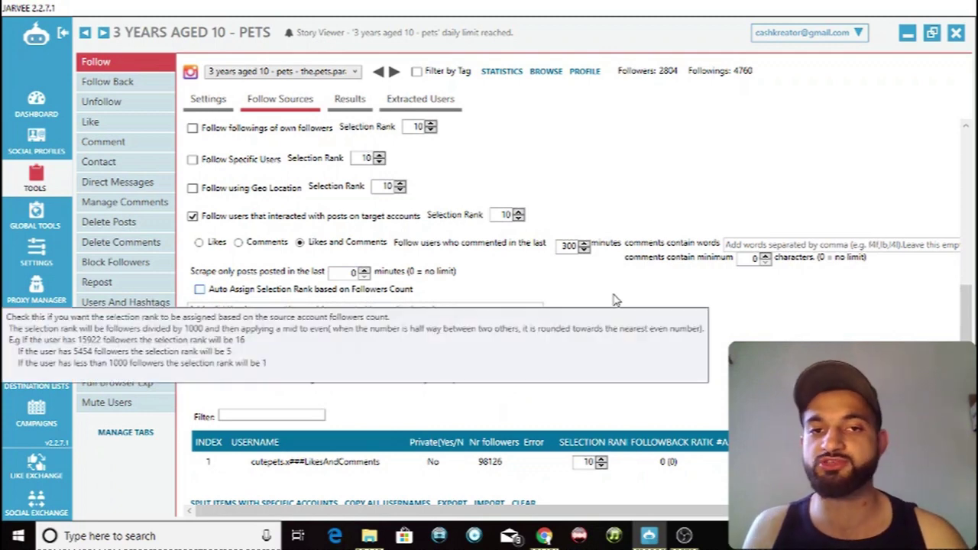
- Try out the source for users that interacted with posts on target posts, compare its options, and disable it
{"action": "scroll", "coordinate": [616, 306], "scroll_direction": "down", "scroll_amount": 4}
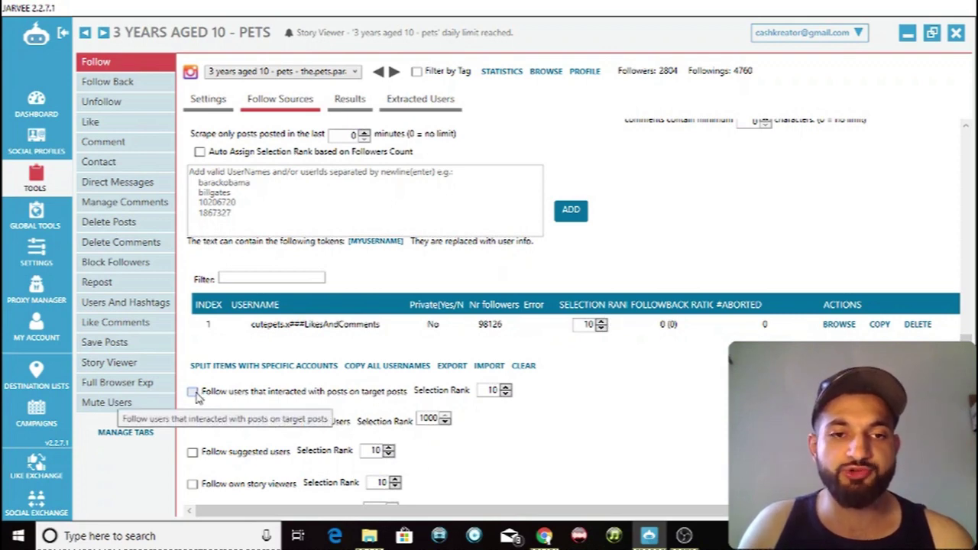
{"action": "left_click", "coordinate": [194, 392]}
{"action": "scroll", "coordinate": [306, 394], "scroll_direction": "down", "scroll_amount": 4}
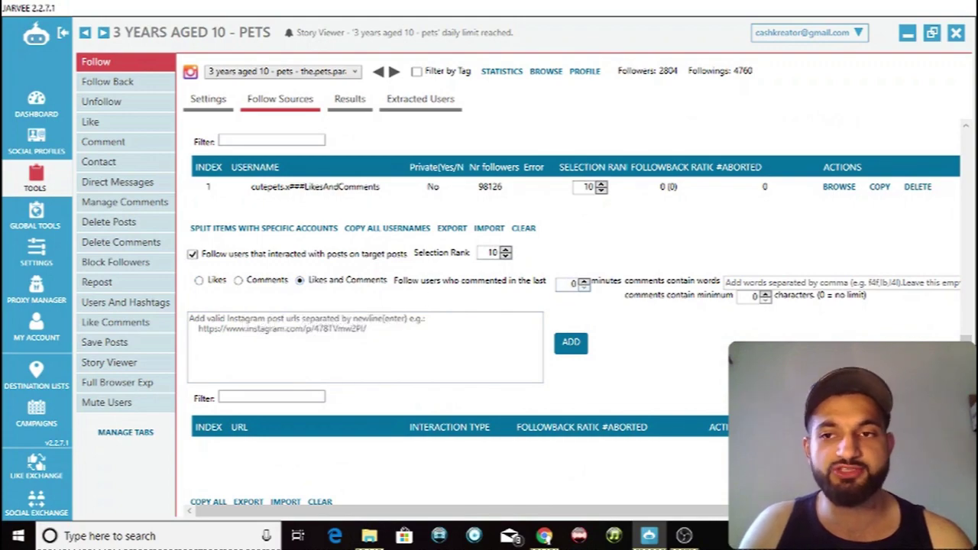
{"action": "left_click_drag", "start_coordinate": [965, 338], "coordinate": [962, 315]}
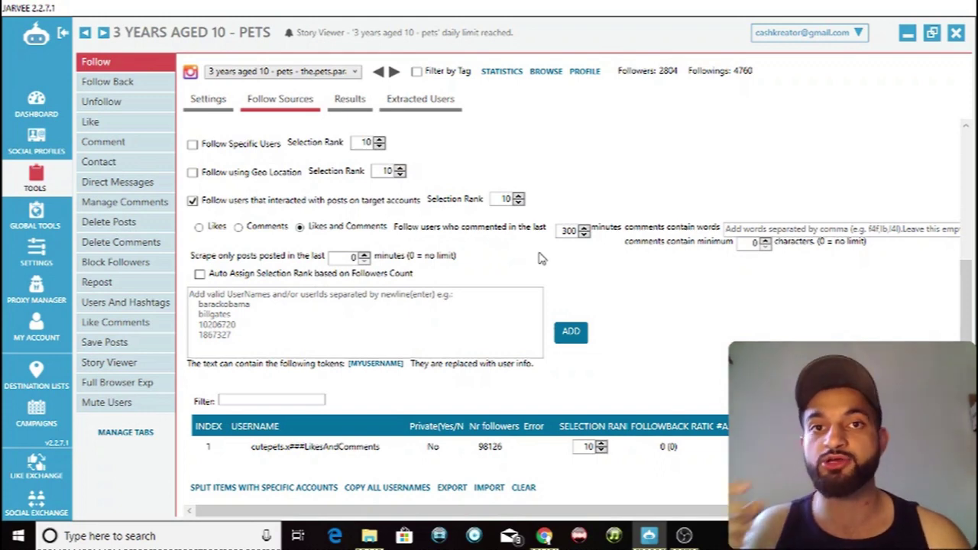
{"action": "scroll", "coordinate": [972, 283], "scroll_direction": "down", "scroll_amount": 5}
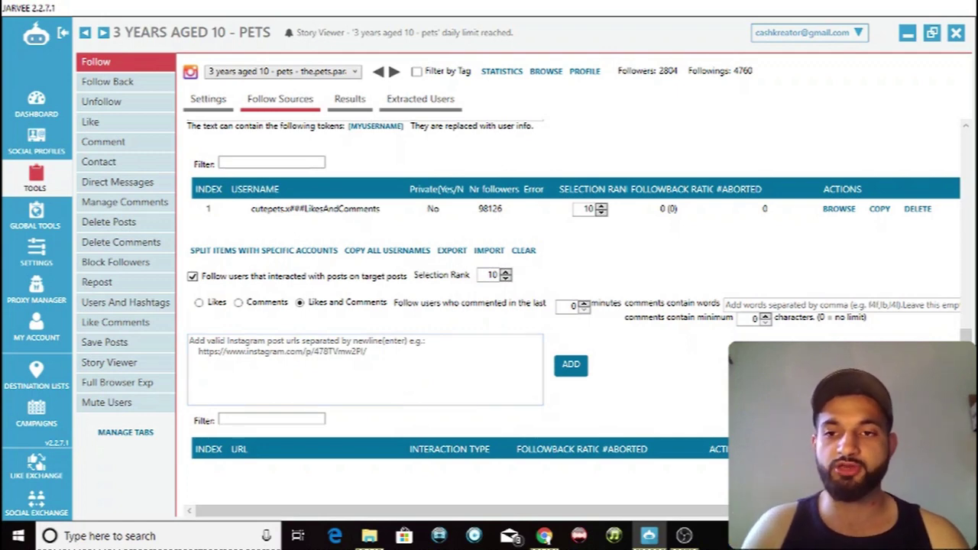
{"action": "scroll", "coordinate": [535, 306], "scroll_direction": "down", "scroll_amount": 3}
{"action": "left_click", "coordinate": [191, 186]}
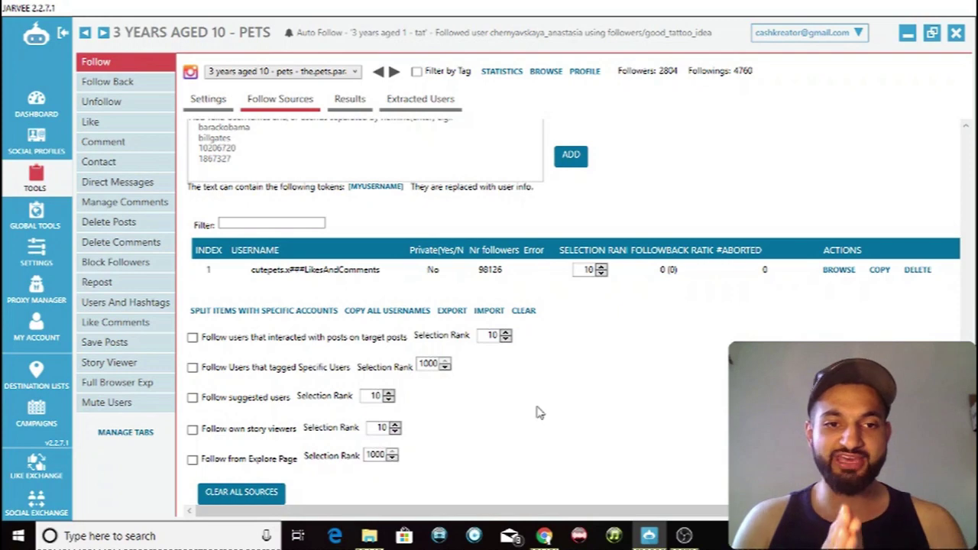
- Try out the sources for users that tagged specific users and for own story viewers, leaving both disabled
{"action": "left_click", "coordinate": [192, 367]}
{"action": "scroll", "coordinate": [604, 381], "scroll_direction": "down", "scroll_amount": 3}
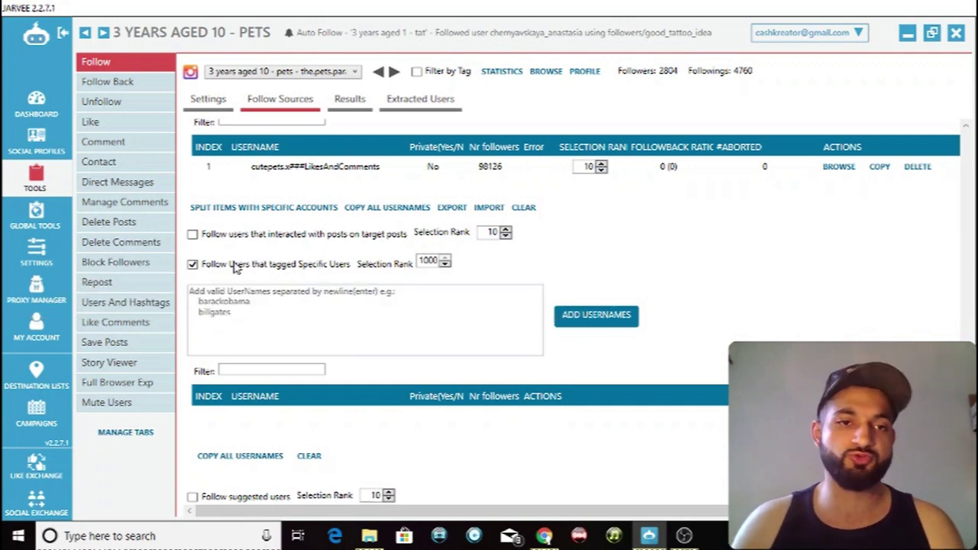
{"action": "left_click_drag", "start_coordinate": [233, 266], "coordinate": [193, 272]}
{"action": "left_click", "coordinate": [192, 266]}
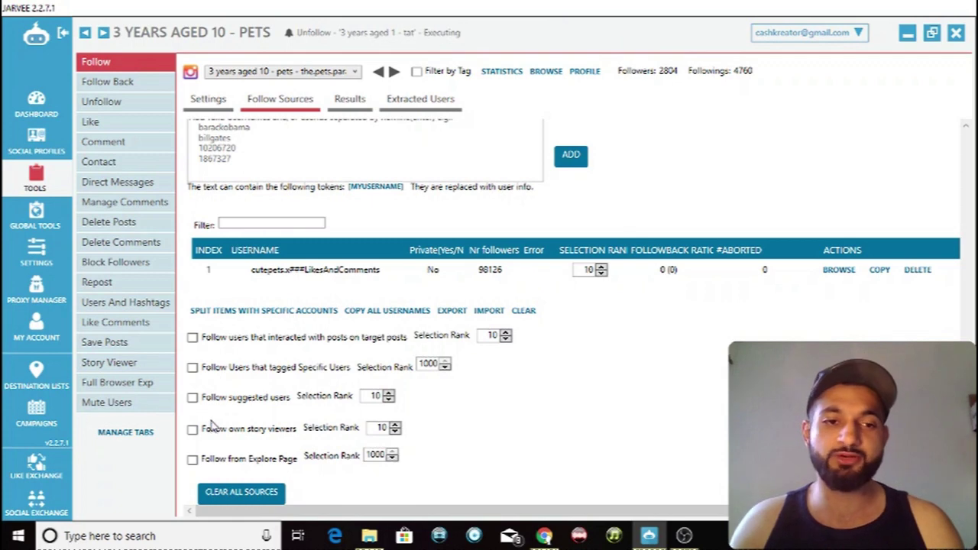
{"action": "left_click", "coordinate": [193, 429]}
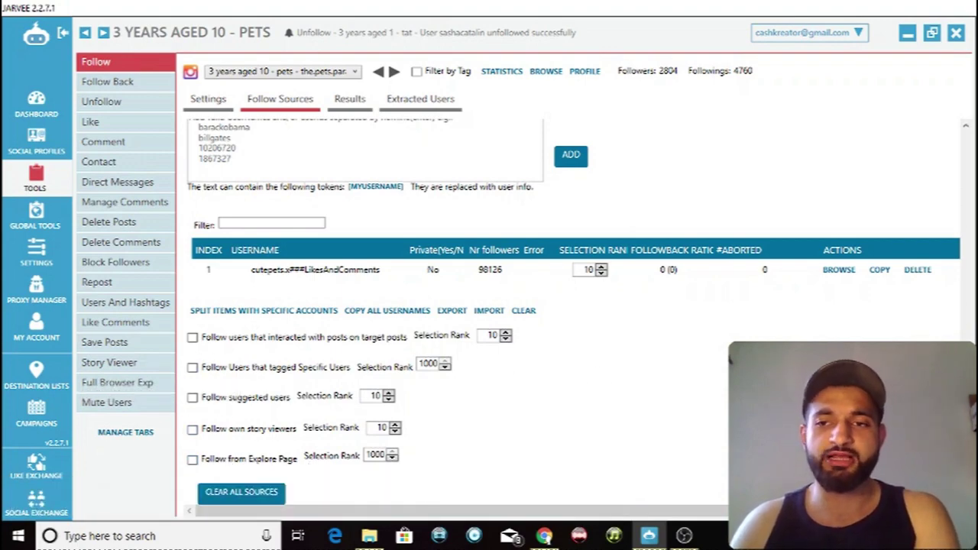
- Review the enabled target account sources and switch to the Heepsy influencer search for pets in Chrome
{"action": "scroll", "coordinate": [972, 323], "scroll_direction": "up", "scroll_amount": 4}
{"action": "scroll", "coordinate": [972, 323], "scroll_direction": "up", "scroll_amount": 3}
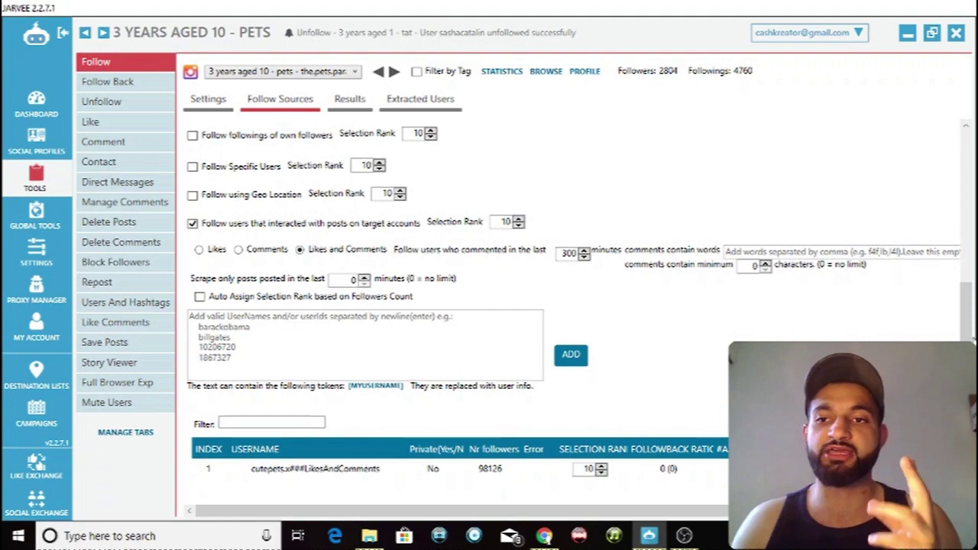
{"action": "left_click_drag", "start_coordinate": [974, 336], "coordinate": [971, 199]}
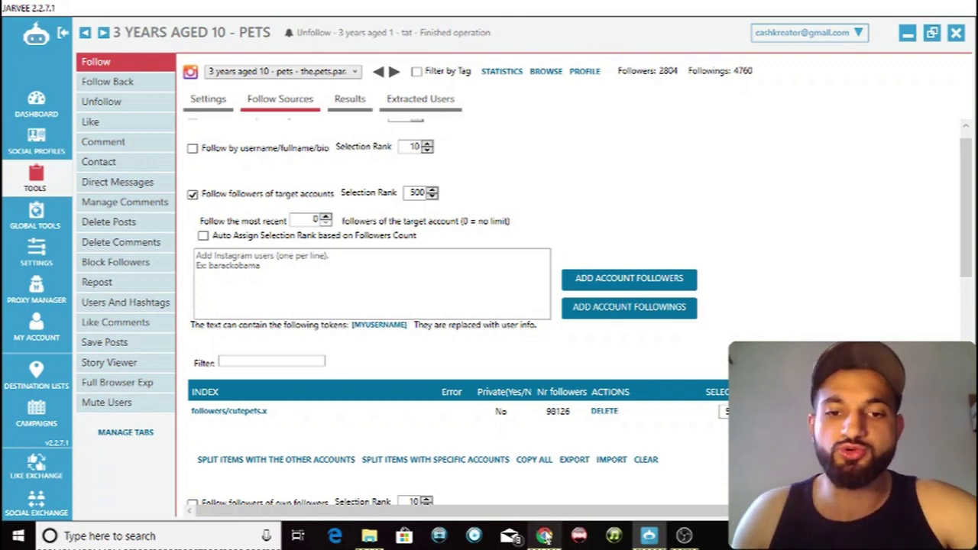
{"action": "left_click", "coordinate": [544, 535]}
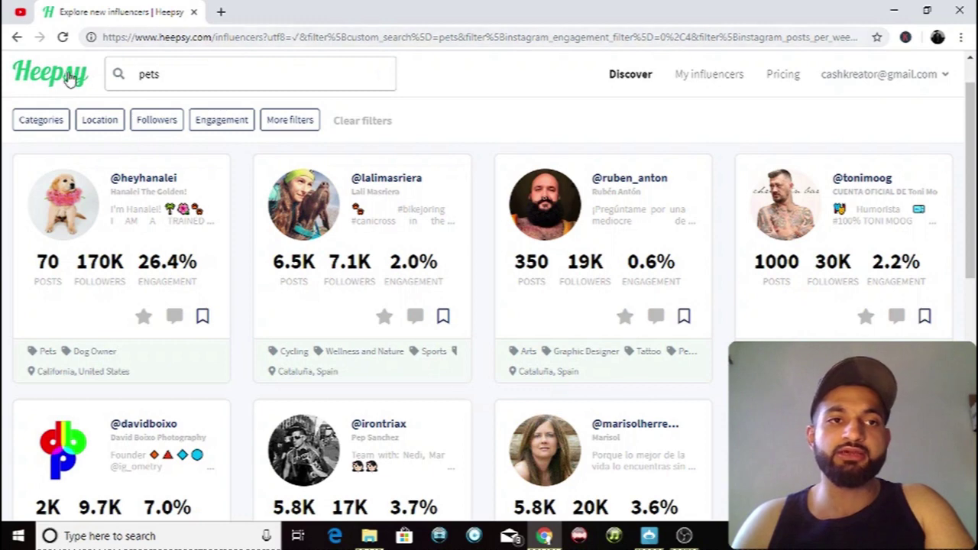
- Look over the influencer results and run the search for pets again
{"action": "scroll", "coordinate": [308, 187], "scroll_direction": "down", "scroll_amount": 1}
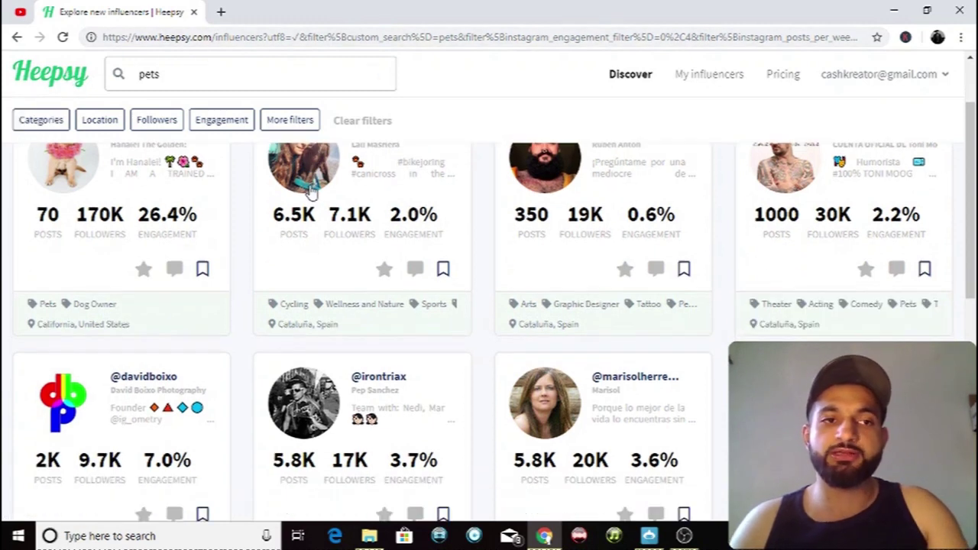
{"action": "scroll", "coordinate": [311, 202], "scroll_direction": "up", "scroll_amount": 2}
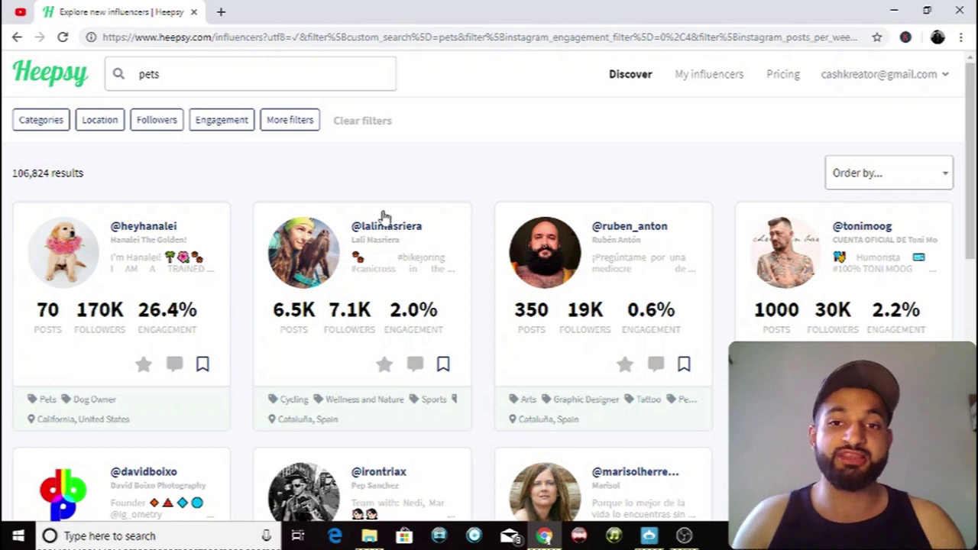
{"action": "scroll", "coordinate": [336, 275], "scroll_direction": "down", "scroll_amount": 1}
{"action": "scroll", "coordinate": [284, 327], "scroll_direction": "up", "scroll_amount": 1}
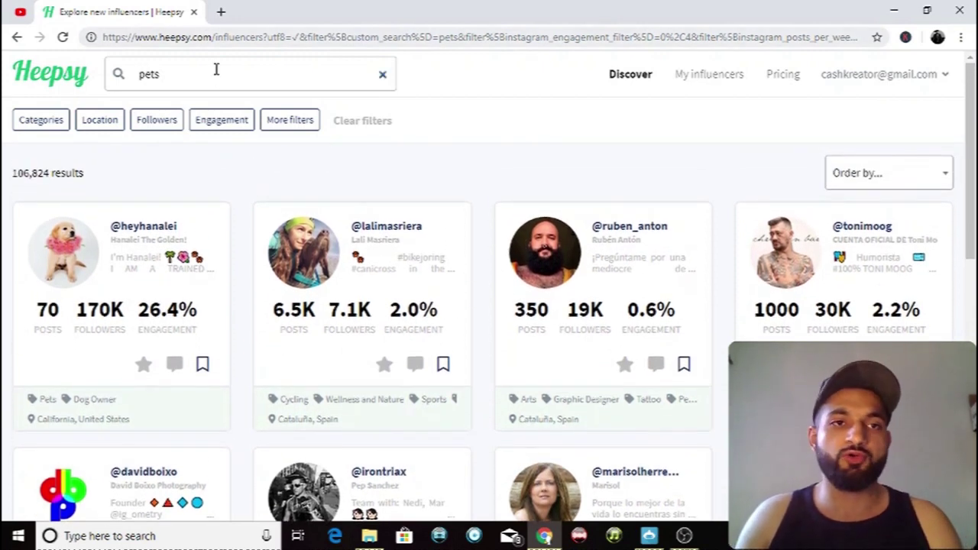
{"action": "left_click_drag", "start_coordinate": [201, 76], "coordinate": [125, 81]}
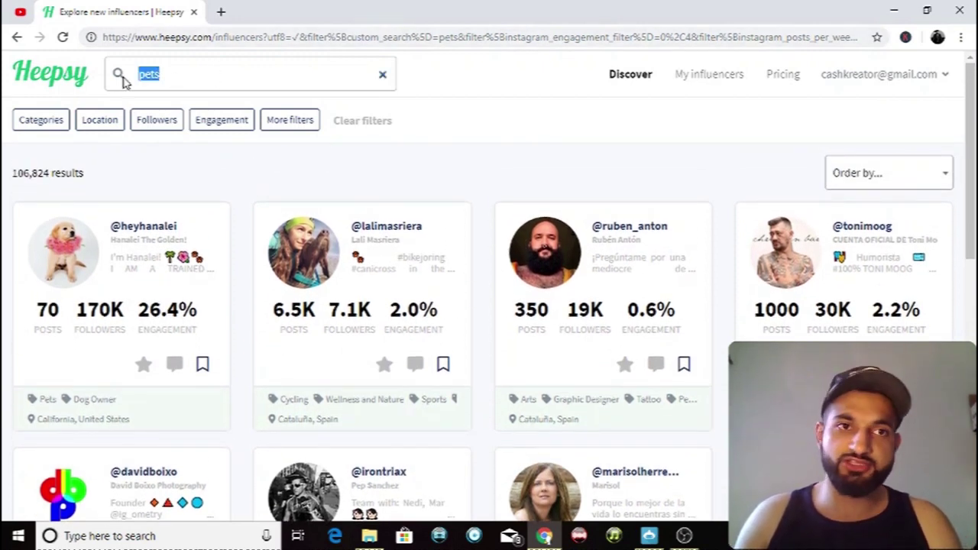
{"action": "left_click", "coordinate": [243, 71]}
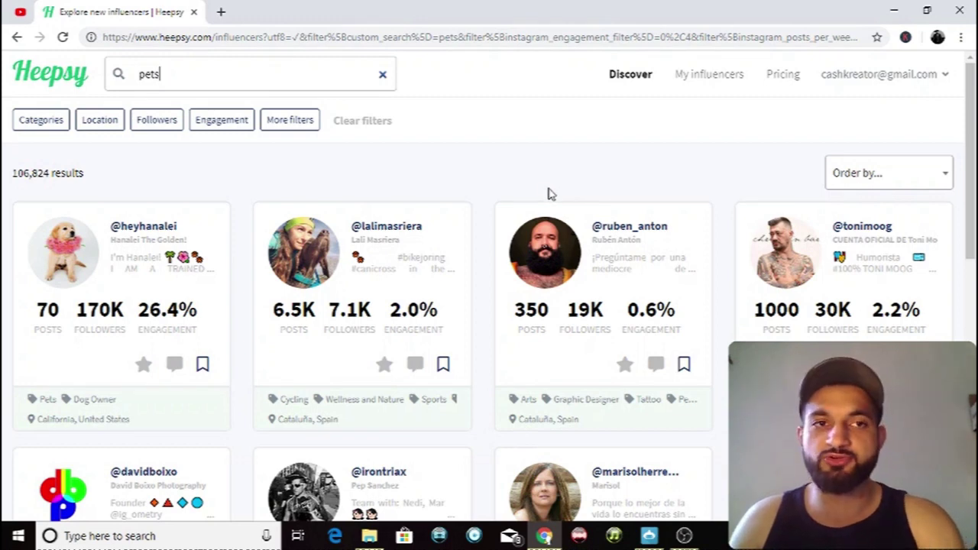
{"action": "key", "text": "Return"}
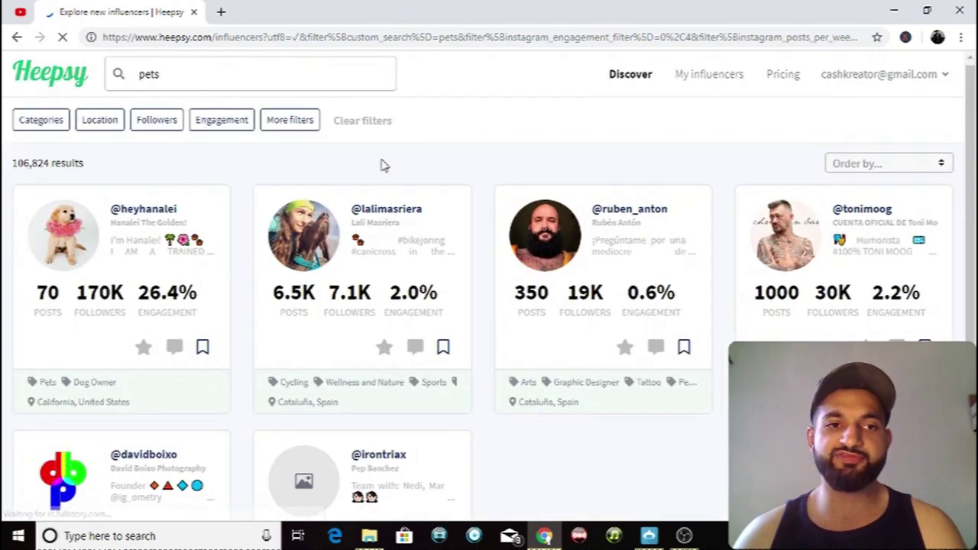
- Examine the reloaded pet influencer cards, comparing posts, followers and engagement to pick a target account
{"action": "scroll", "coordinate": [390, 168], "scroll_direction": "down", "scroll_amount": 1}
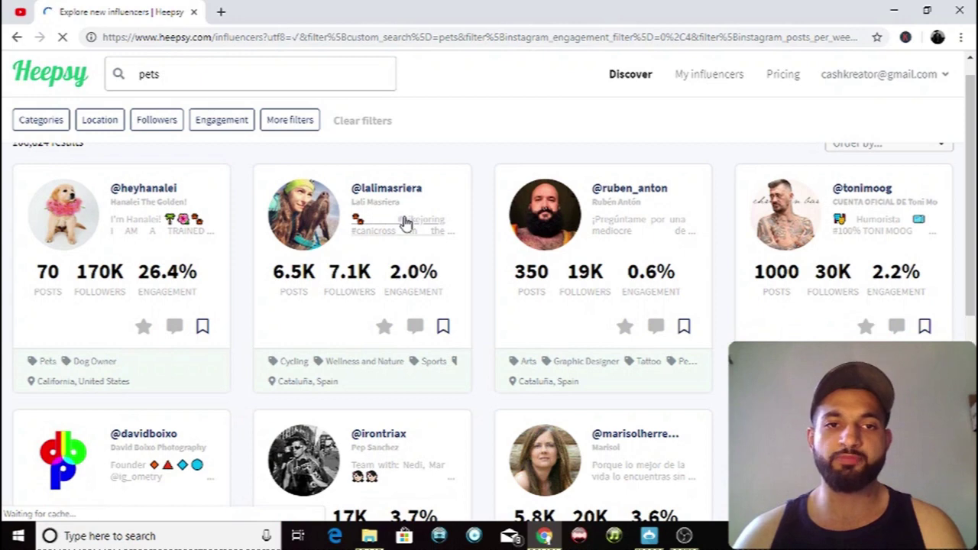
{"action": "scroll", "coordinate": [435, 210], "scroll_direction": "up", "scroll_amount": 1}
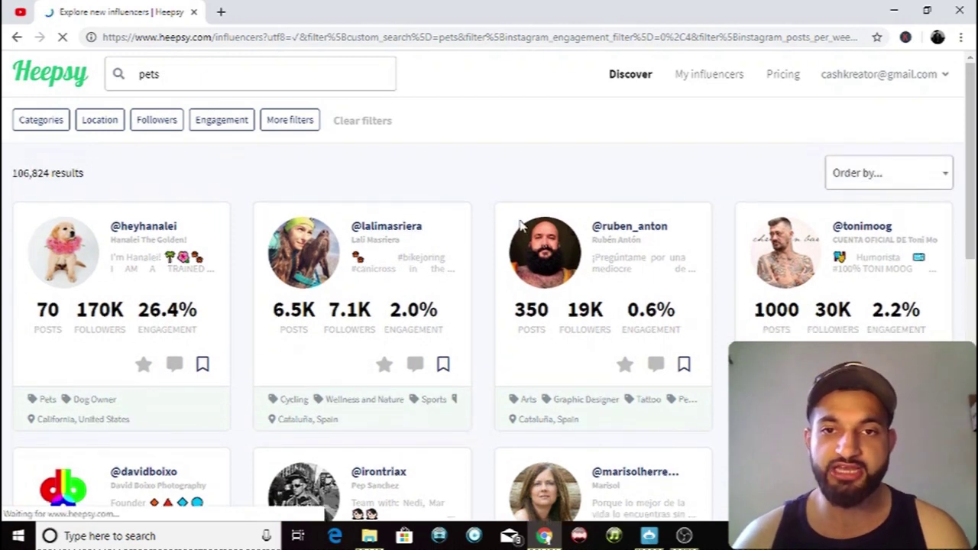
{"action": "scroll", "coordinate": [612, 263], "scroll_direction": "down", "scroll_amount": 2}
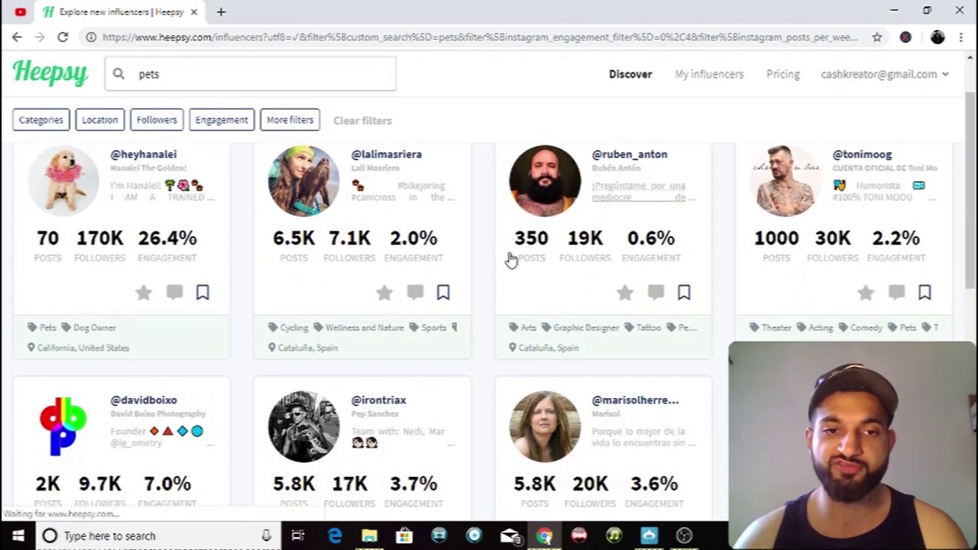
{"action": "scroll", "coordinate": [321, 244], "scroll_direction": "up", "scroll_amount": 2}
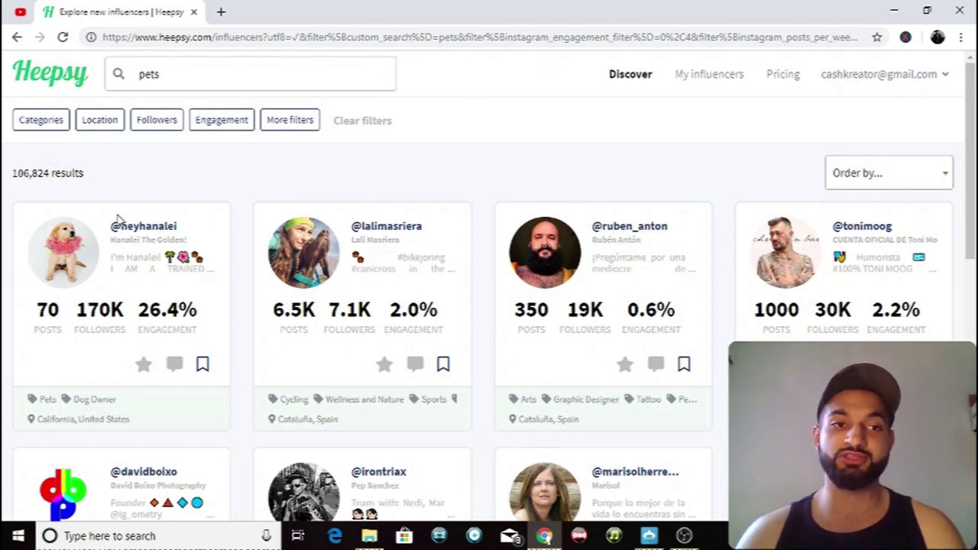
{"action": "left_click", "coordinate": [203, 365]}
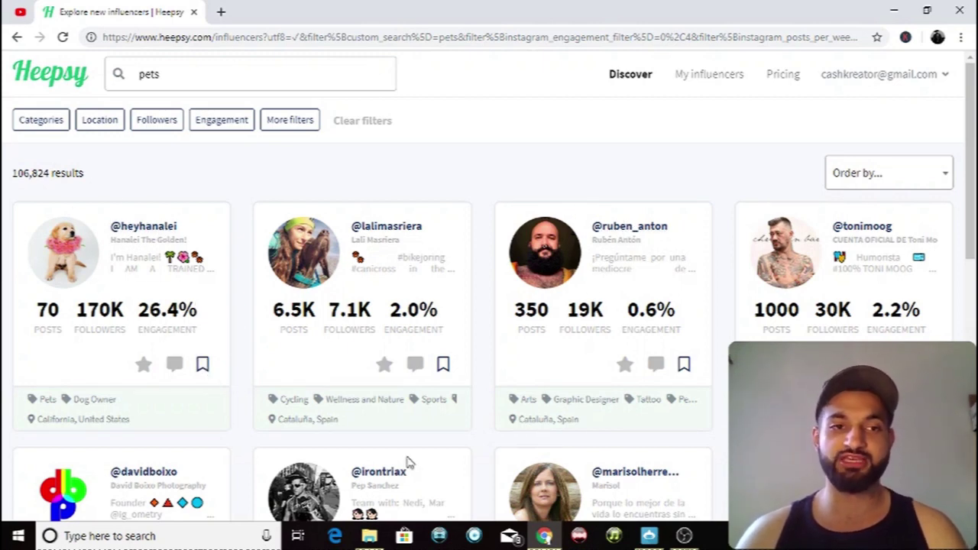
{"action": "left_click", "coordinate": [648, 536]}
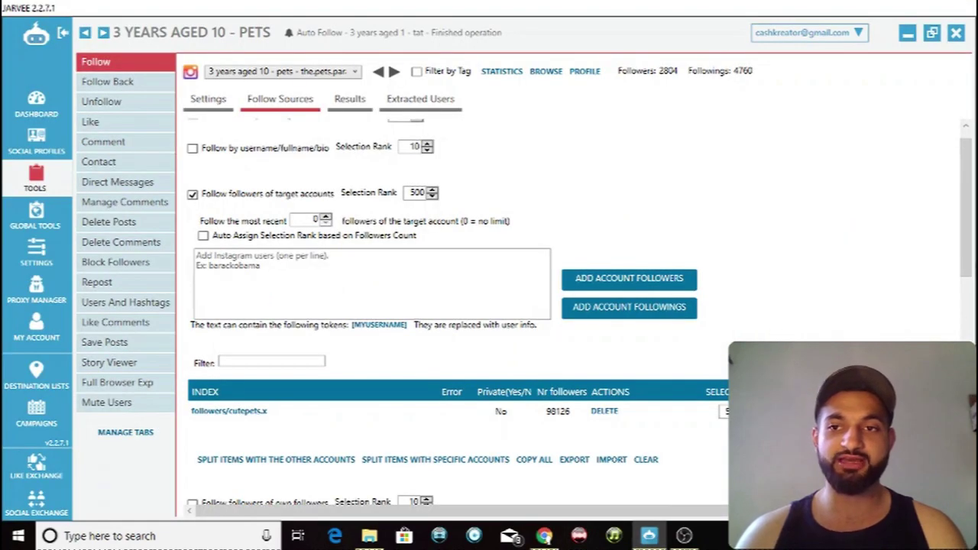
{"action": "scroll", "coordinate": [497, 314], "scroll_direction": "down", "scroll_amount": 5}
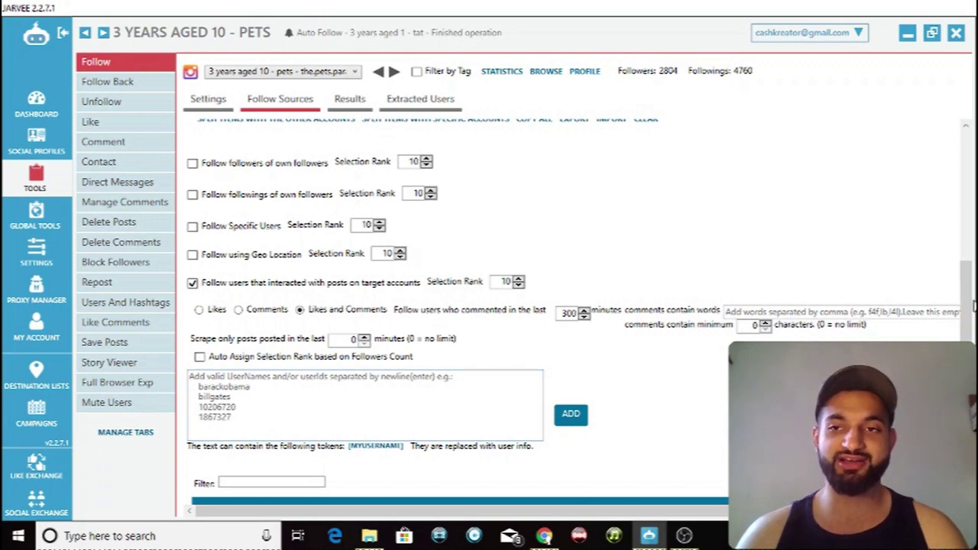
{"action": "scroll", "coordinate": [375, 252], "scroll_direction": "down", "scroll_amount": 1}
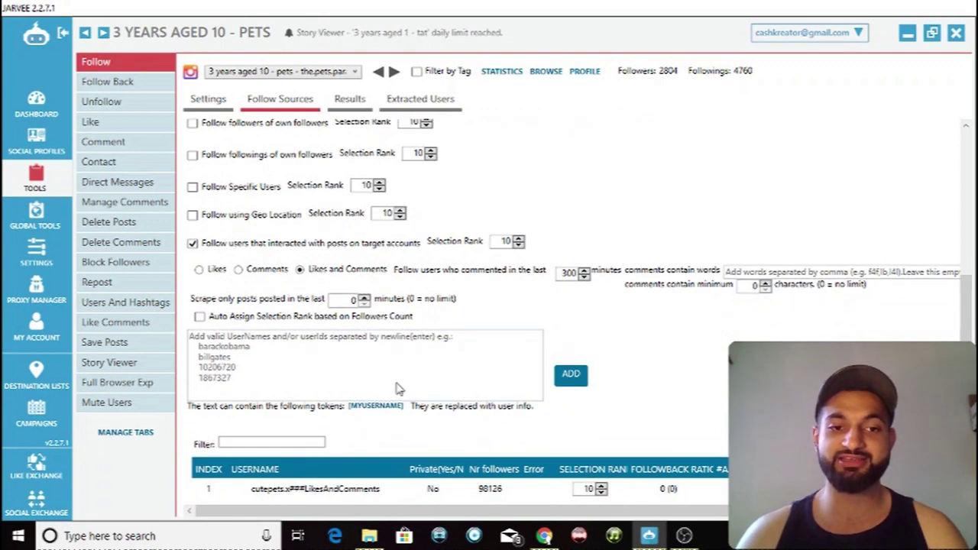
{"action": "left_click", "coordinate": [359, 351]}
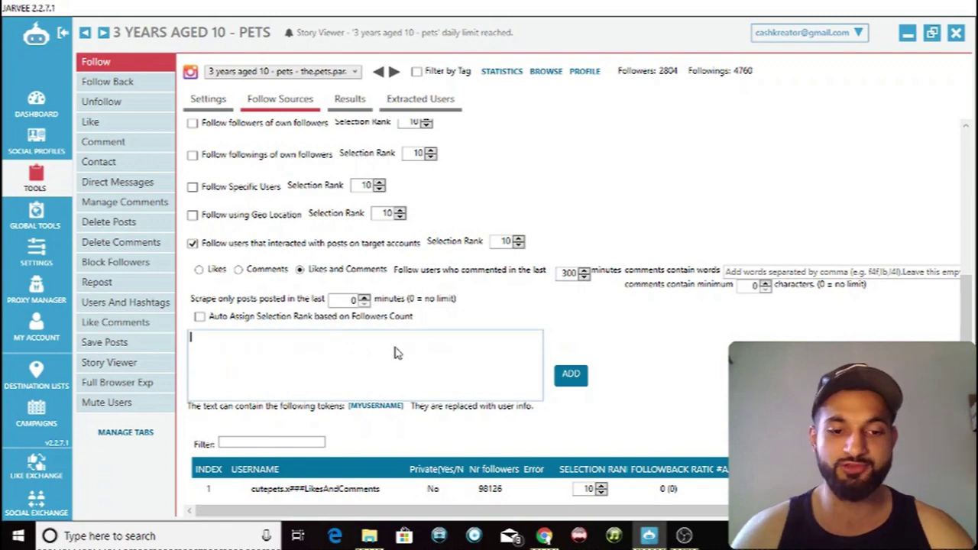
{"action": "type", "text": "heyhans"}
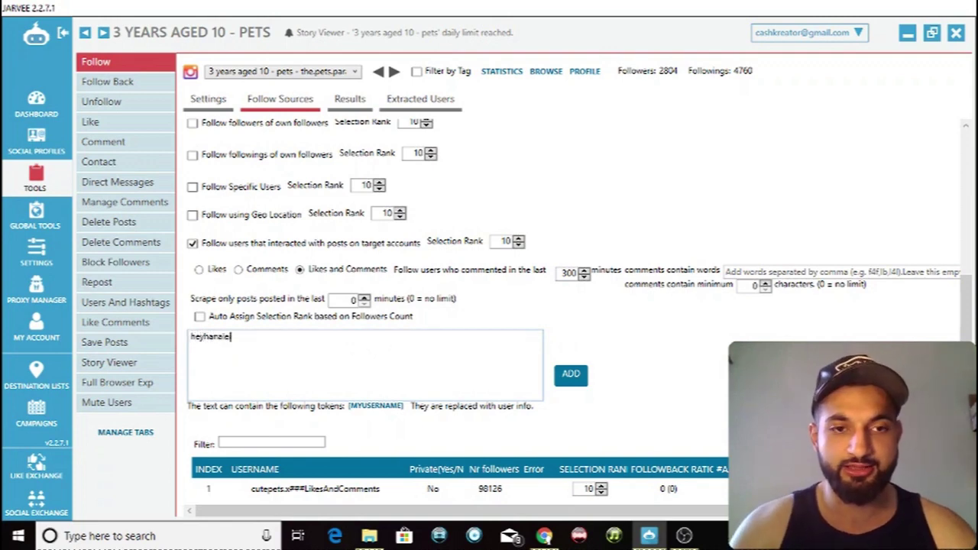
{"action": "left_click", "coordinate": [570, 374]}
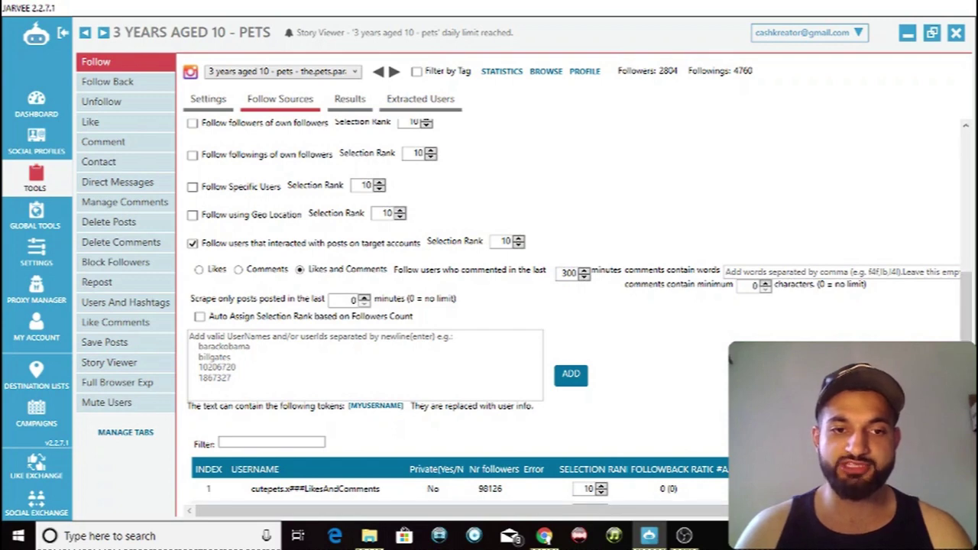
{"action": "scroll", "coordinate": [459, 306], "scroll_direction": "down", "scroll_amount": 2}
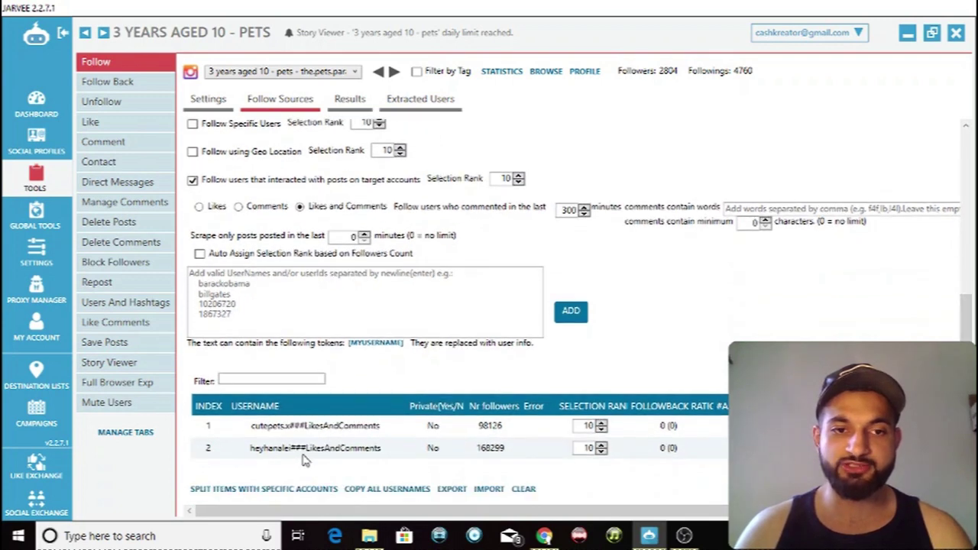
- Switch to Heepsy in Chrome, browse further pet influencers as possible targets, and return to Jarvee
{"action": "left_click", "coordinate": [544, 537]}
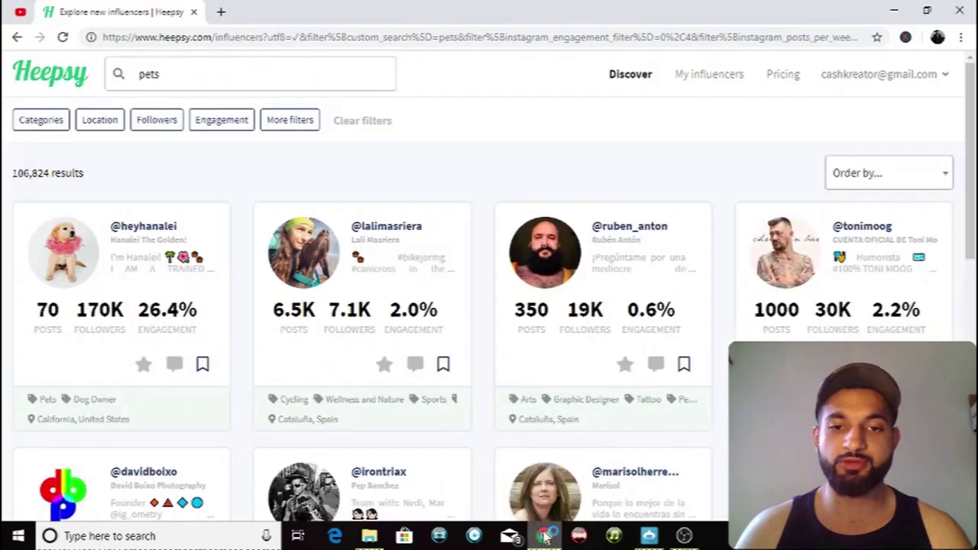
{"action": "scroll", "coordinate": [89, 306], "scroll_direction": "down", "scroll_amount": 2}
{"action": "scroll", "coordinate": [92, 302], "scroll_direction": "down", "scroll_amount": 2}
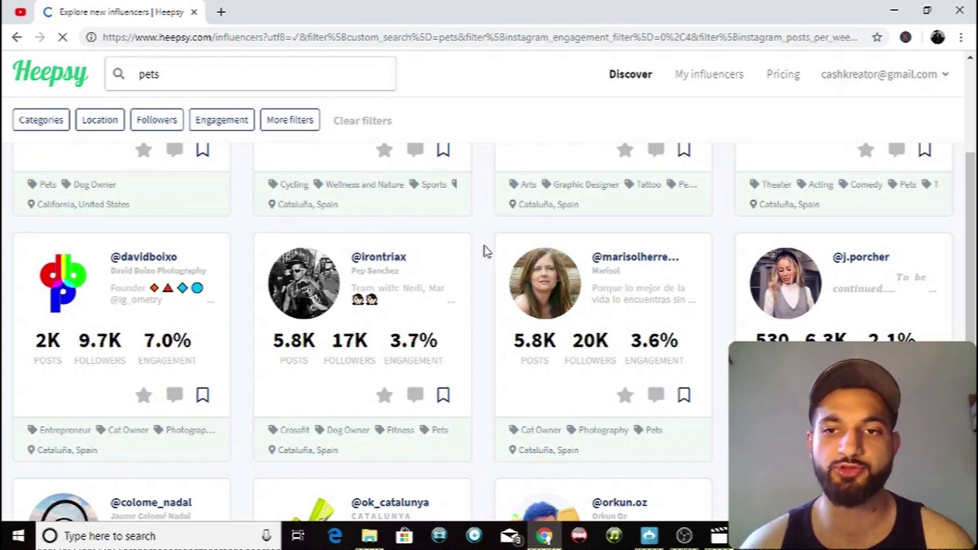
{"action": "scroll", "coordinate": [489, 263], "scroll_direction": "down", "scroll_amount": 1}
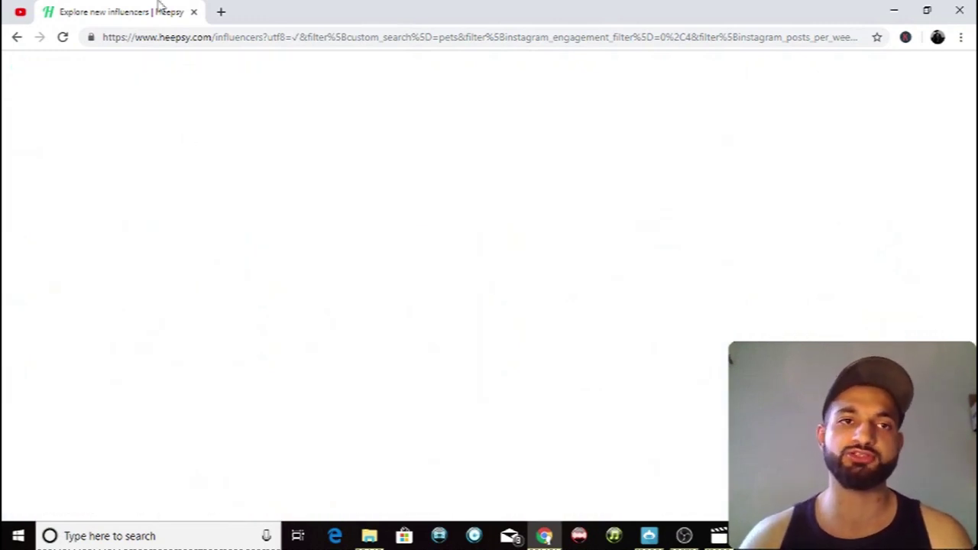
{"action": "left_click", "coordinate": [648, 536]}
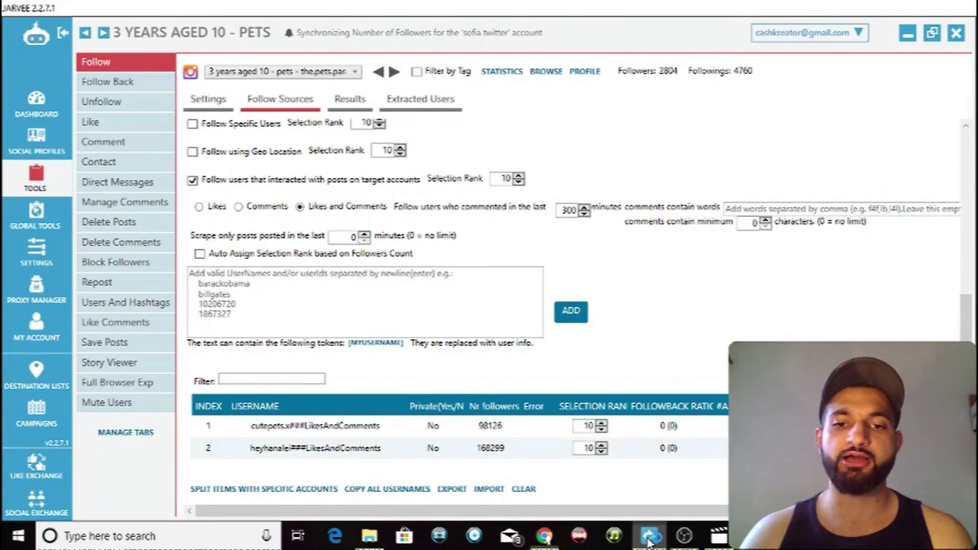